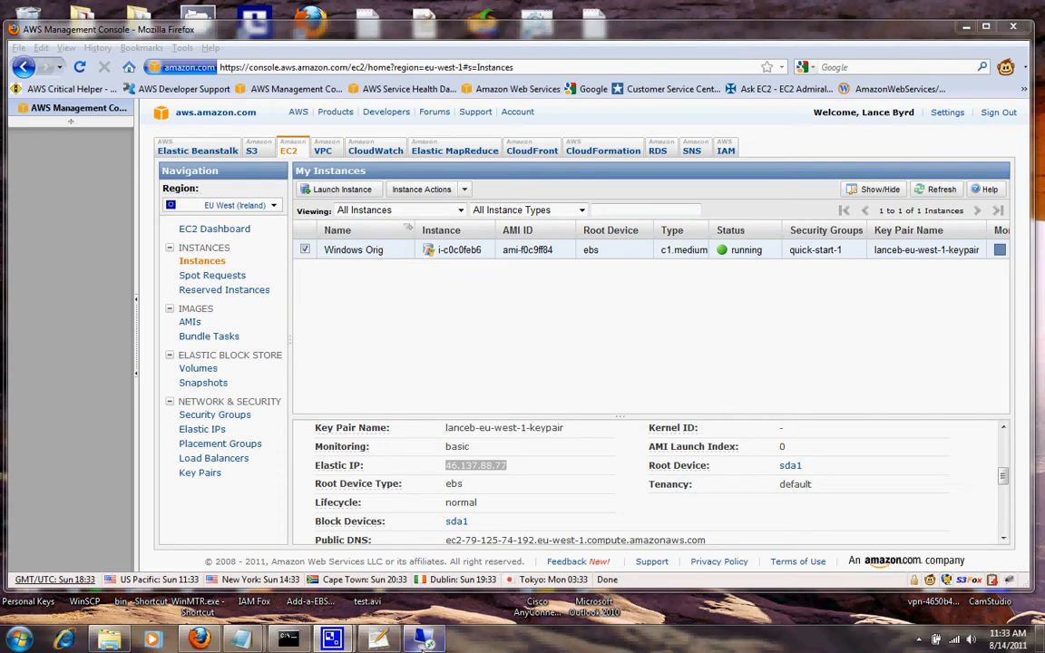
Switch to the remote desktop, read the test-instance note in Notepad, then minimize it.
click(442, 609)
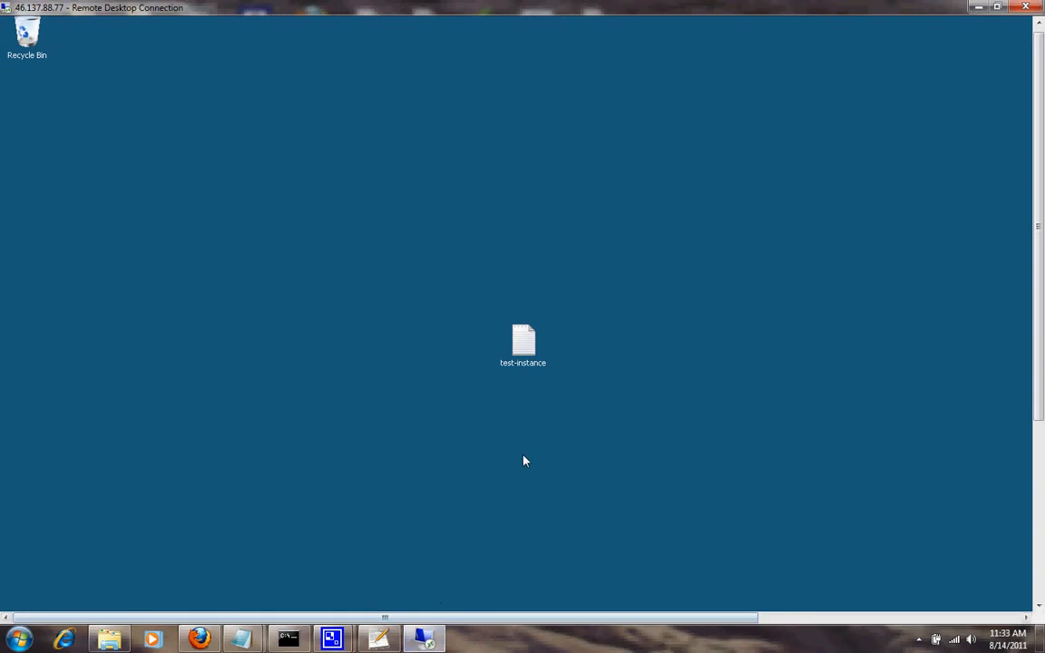
double_click(524, 349)
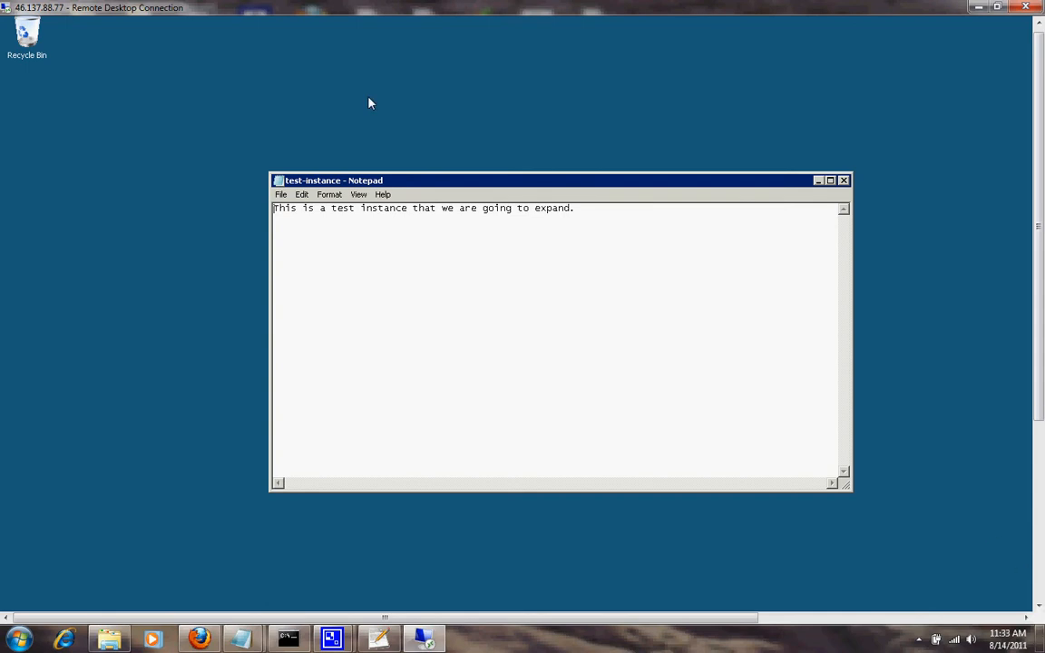
click(817, 180)
drag(1039, 168, 1021, 358)
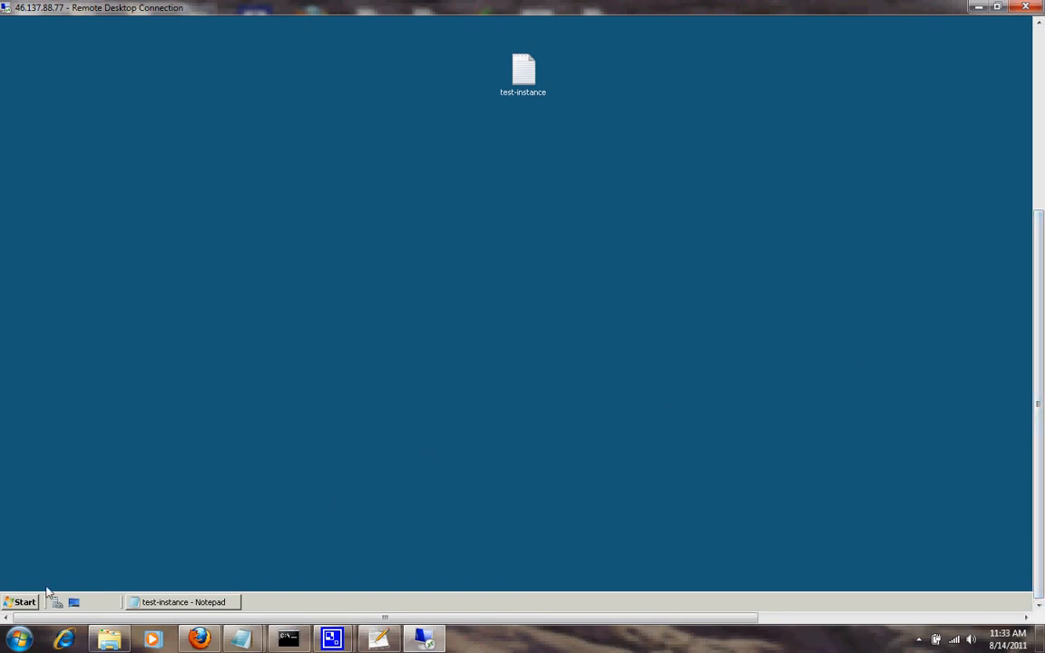
Open Computer Management's Disk Management on the remote machine to check the 30 GB C: drive.
click(20, 603)
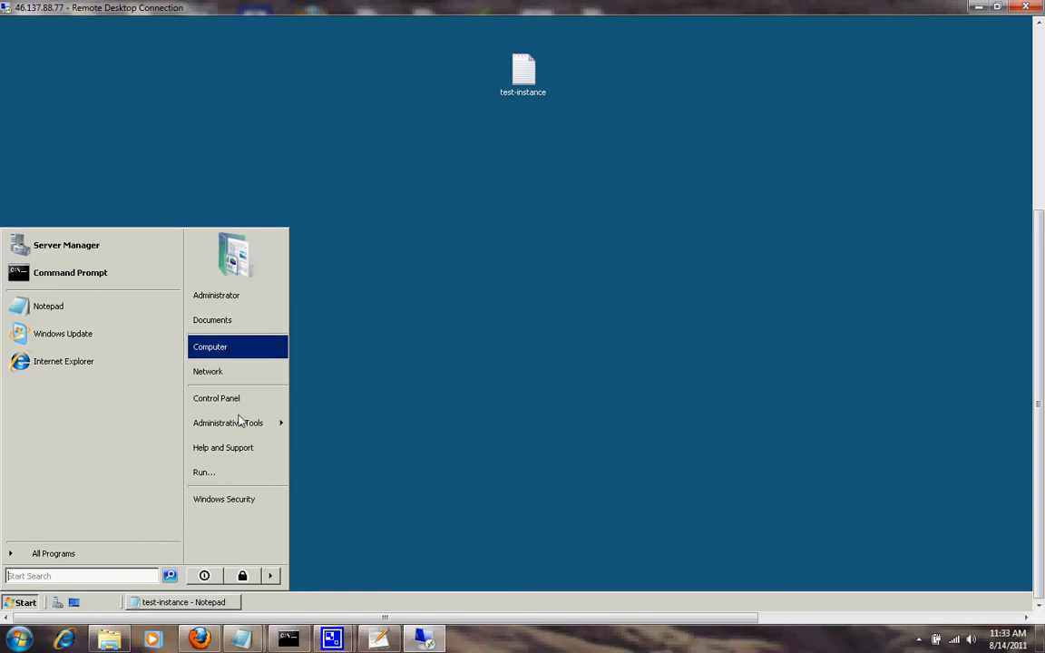
mouse_move(261, 425)
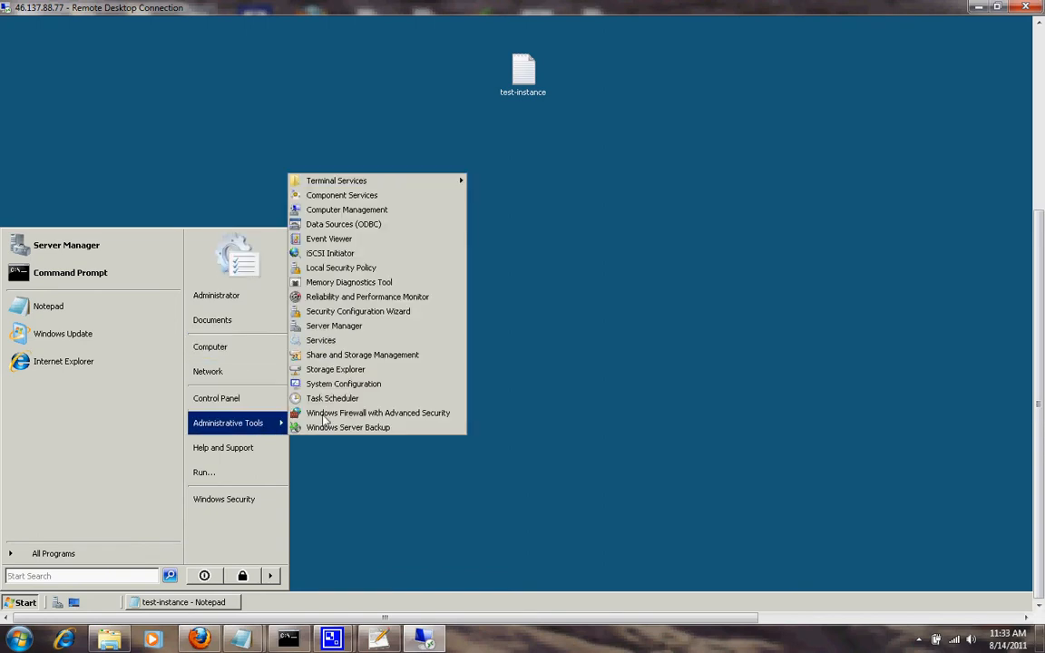
click(355, 214)
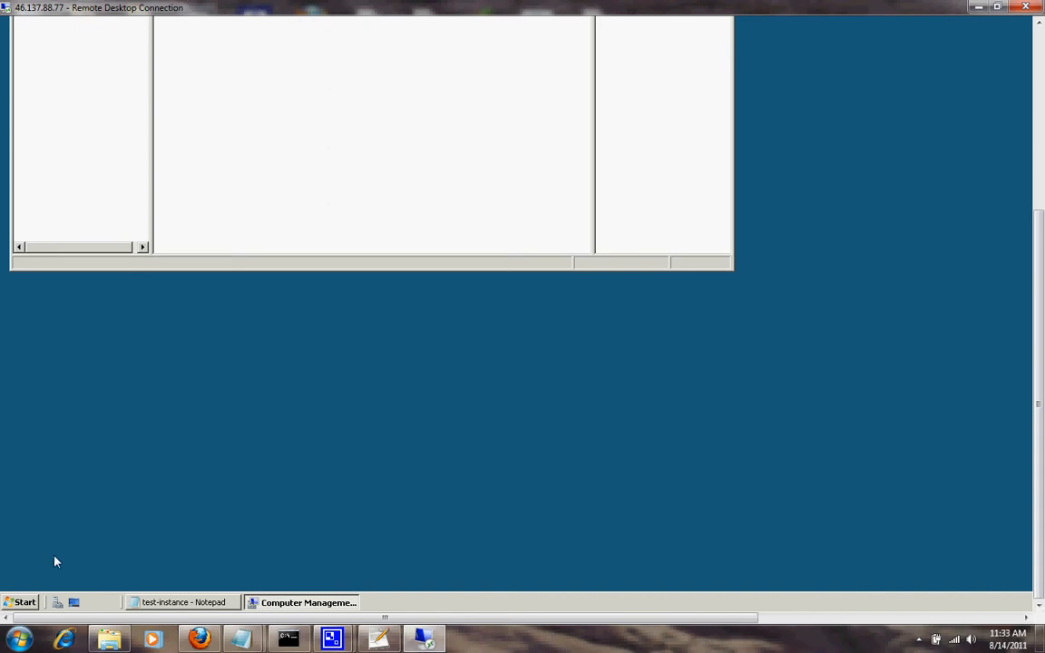
drag(1039, 476, 1041, 303)
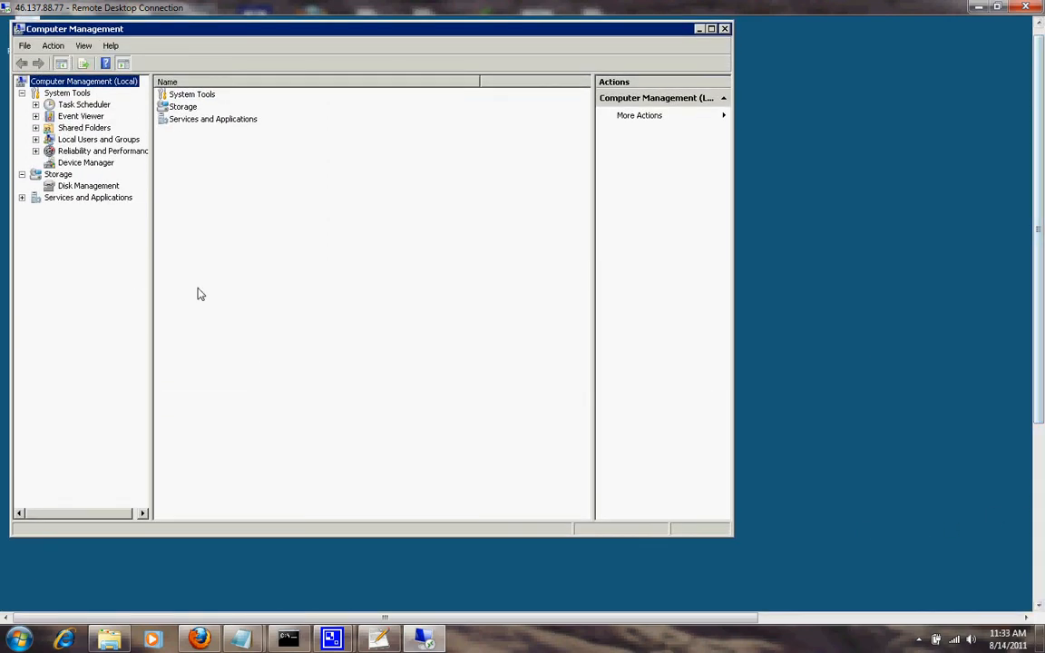
click(98, 187)
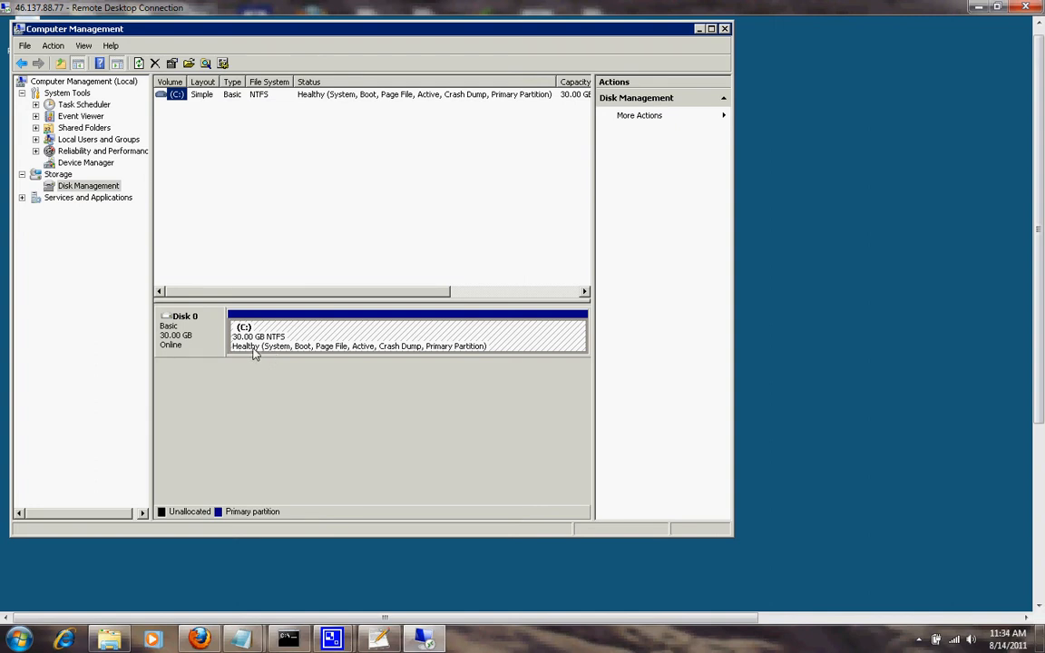
Close Computer Management and disconnect the Remote Desktop session.
click(725, 30)
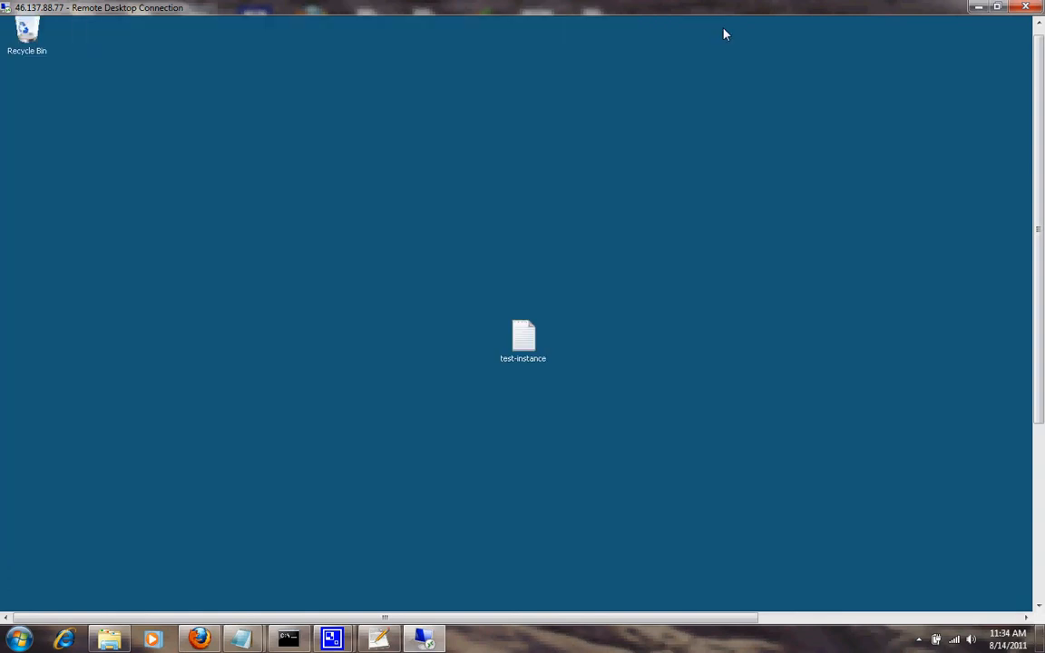
click(1025, 9)
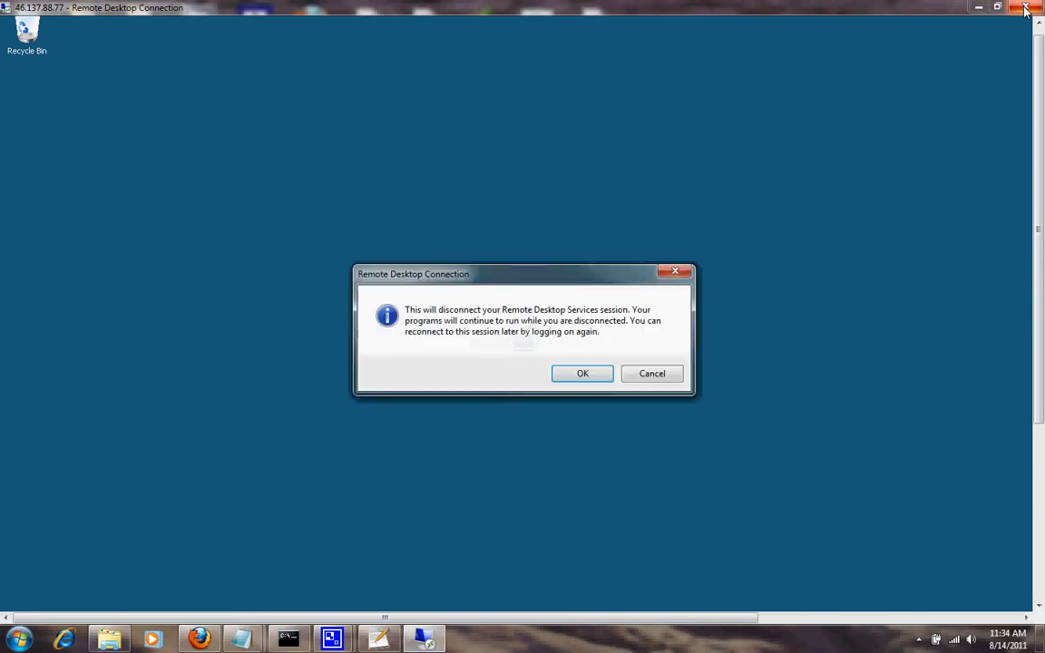
click(581, 374)
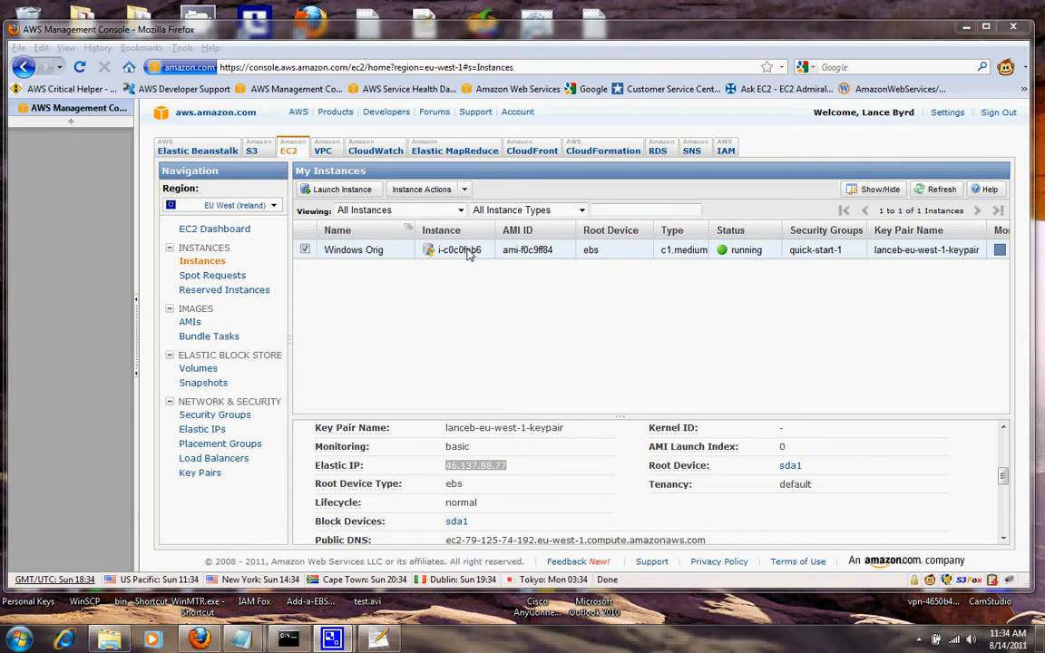
Stop the Windows Orig instance from its context menu and confirm with Yes, Stop.
right_click(468, 254)
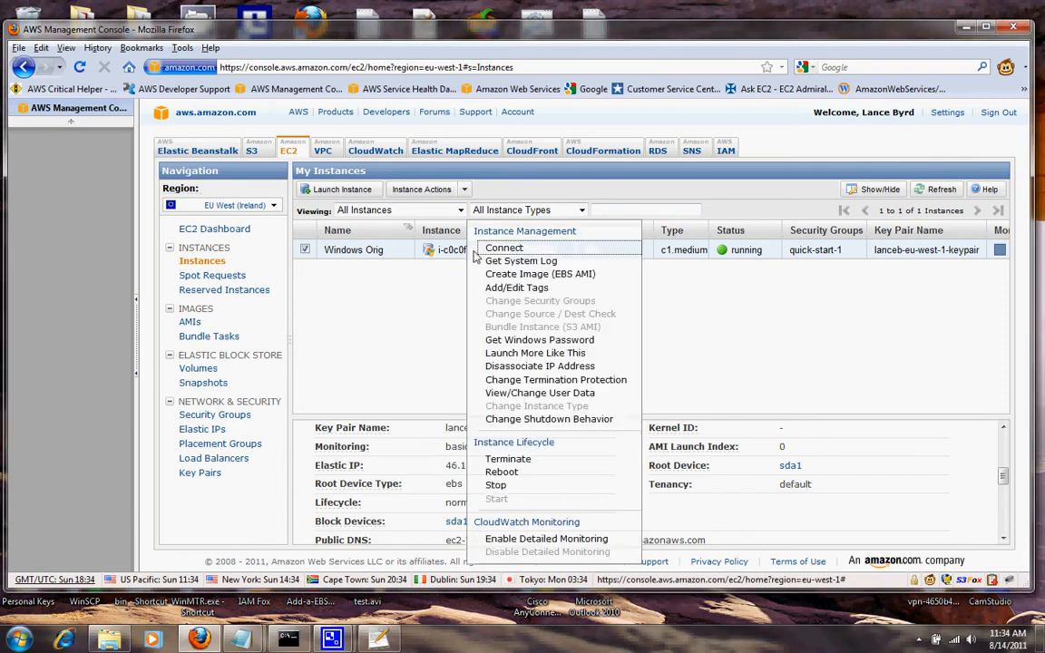
click(497, 486)
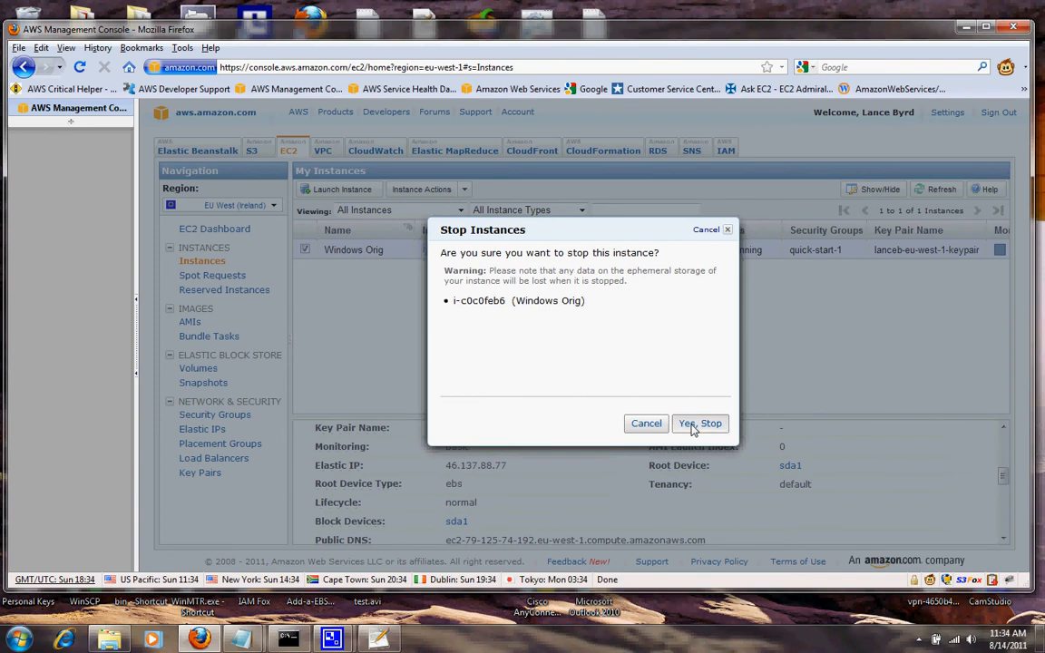
click(693, 424)
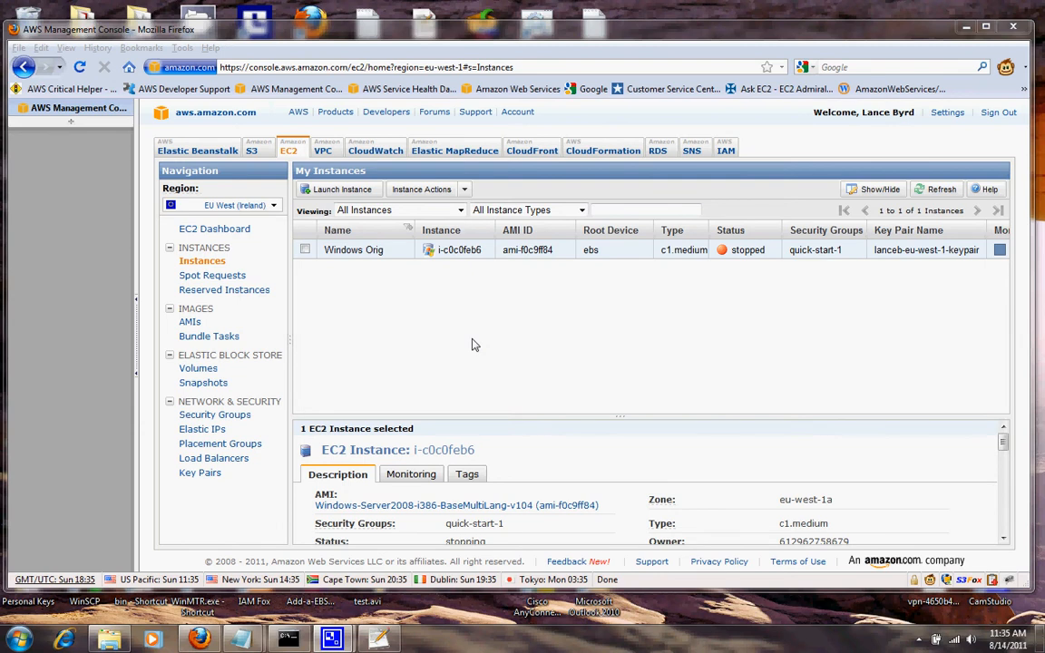
Start an EBS AMI from the stopped instance and name it 'expand-windows-root'.
right_click(478, 254)
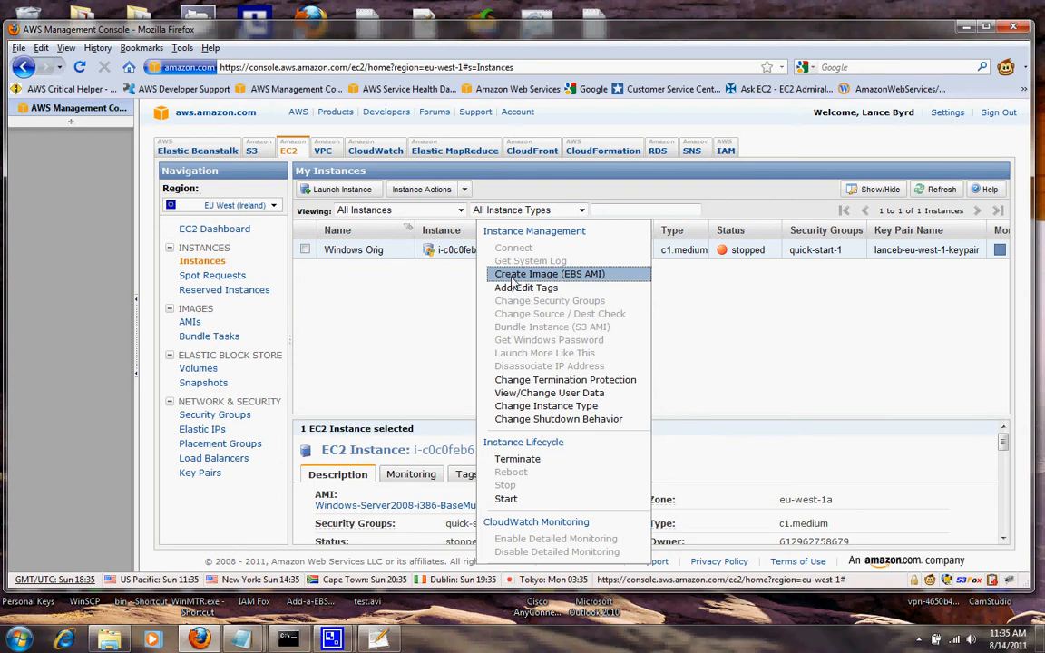
click(514, 275)
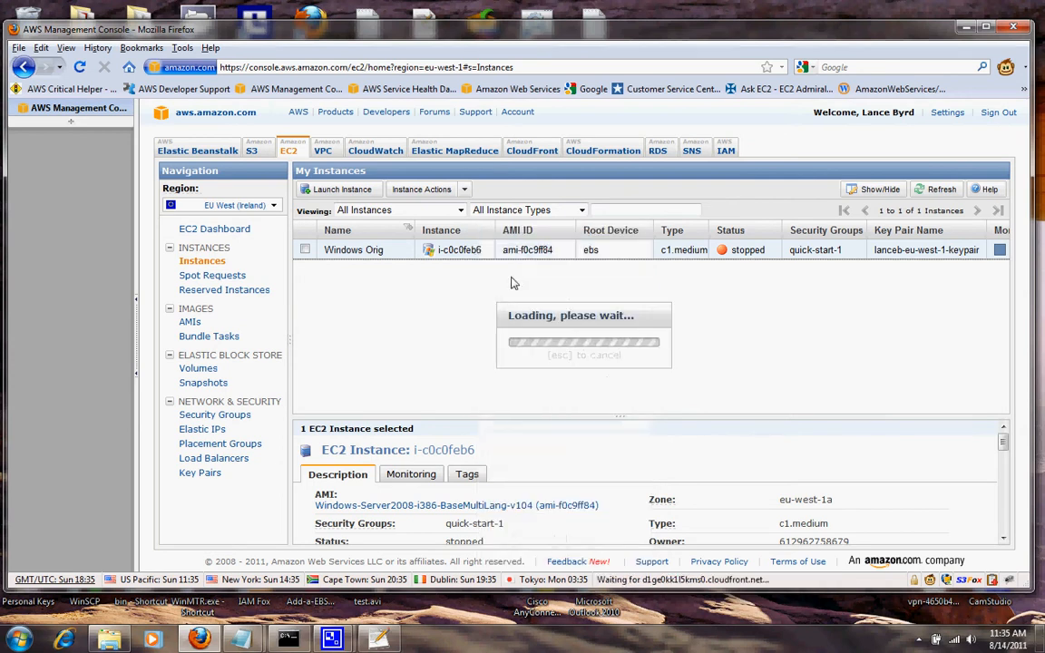
click(524, 266)
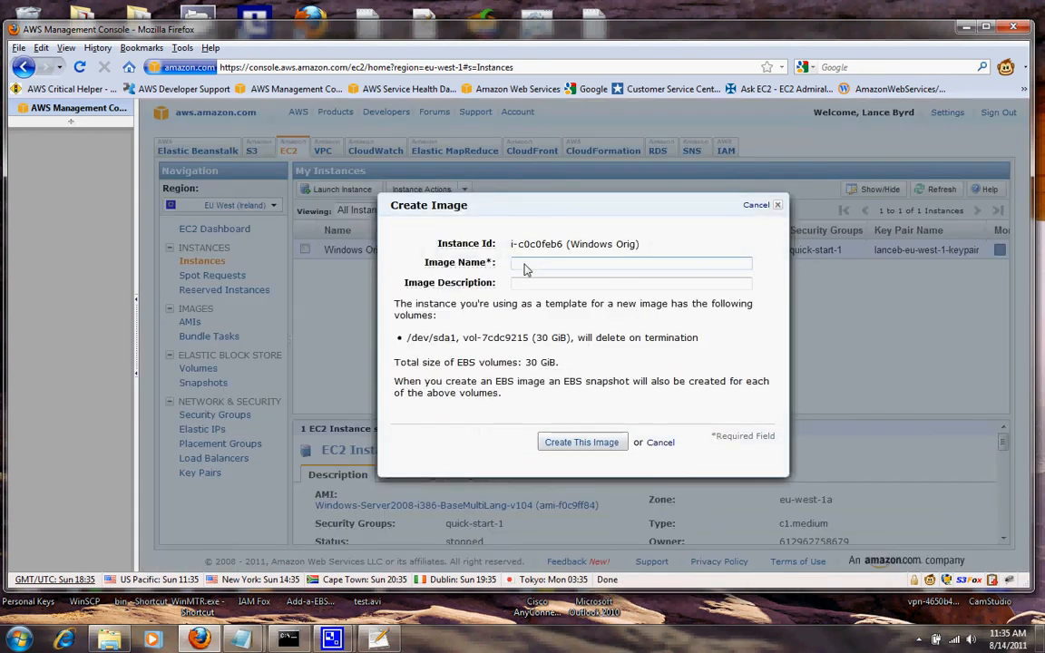
text(examd-wi)
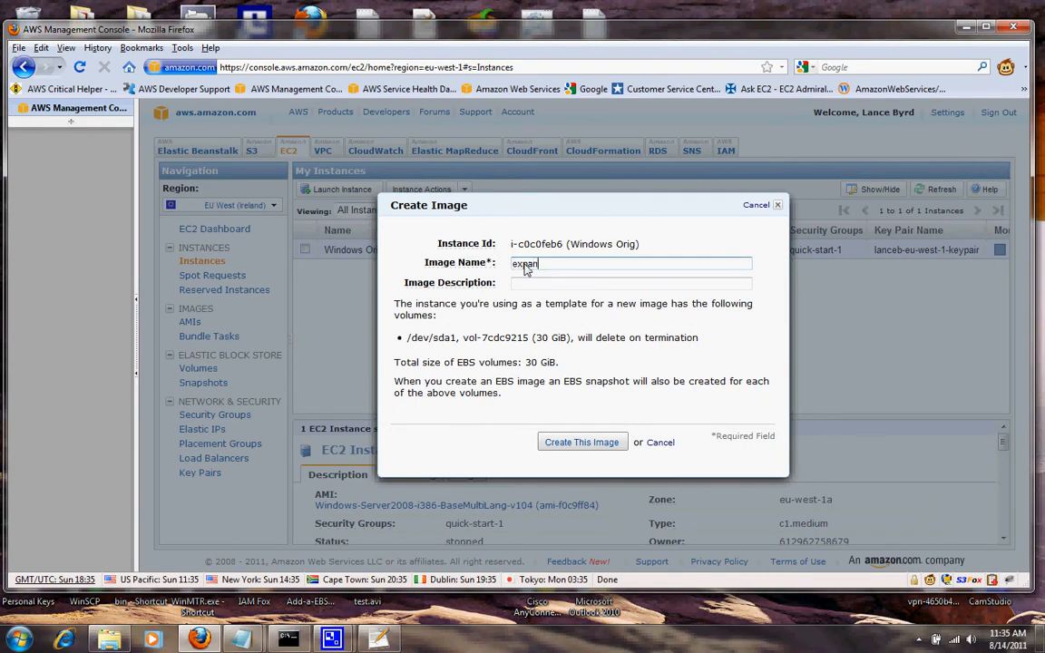
text(ndows-root)
drag(601, 269, 461, 241)
Copy the image name into the description field and submit the image request.
right_click(516, 264)
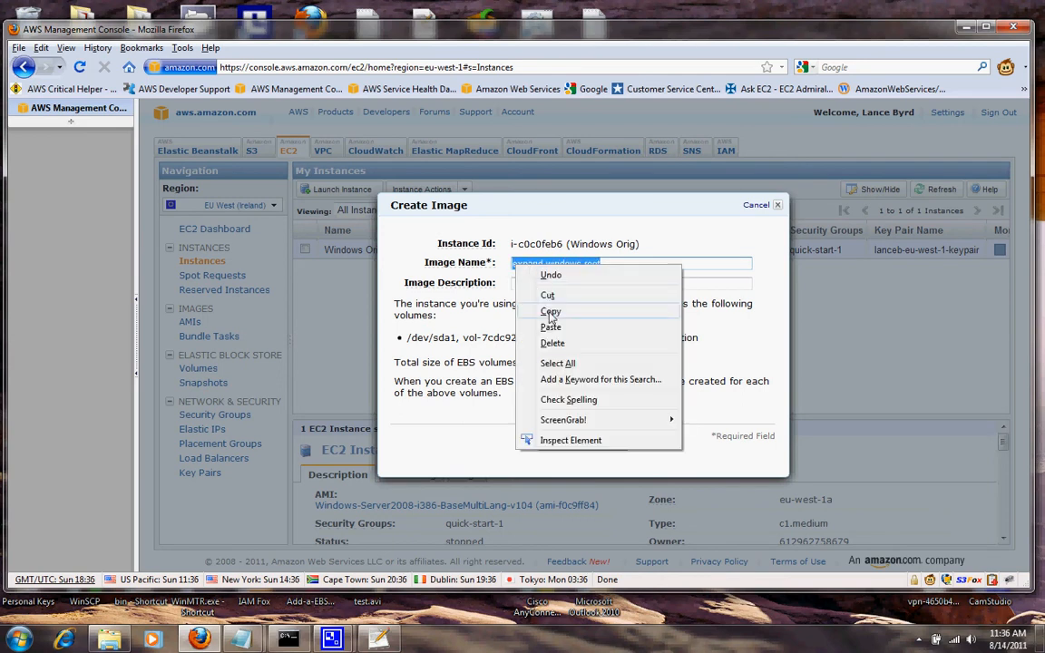
click(550, 311)
click(606, 292)
right_click(540, 286)
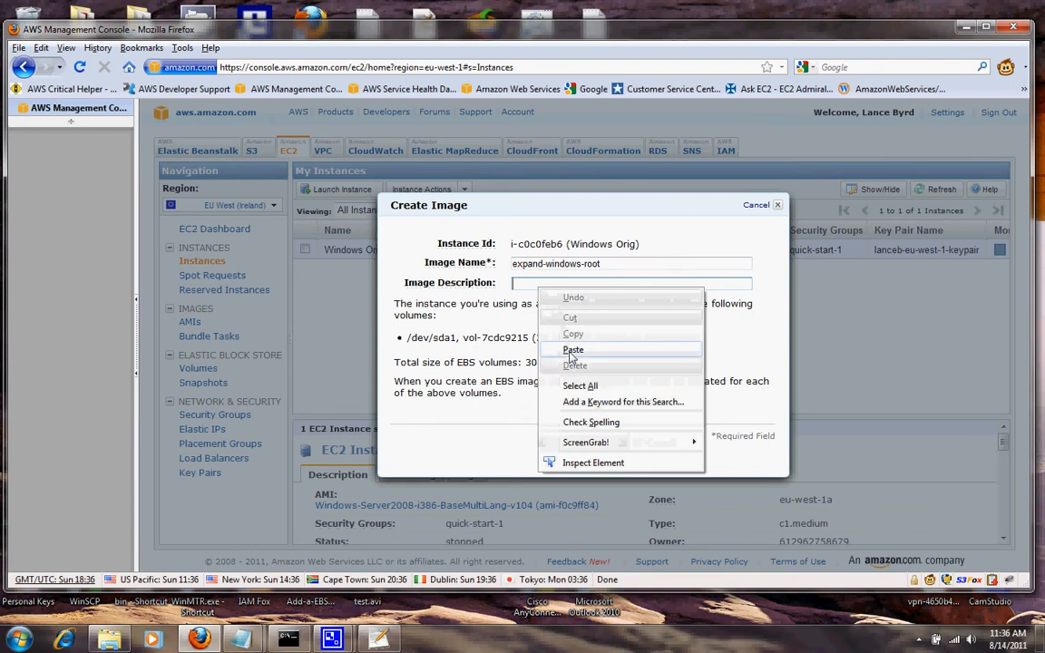
click(574, 349)
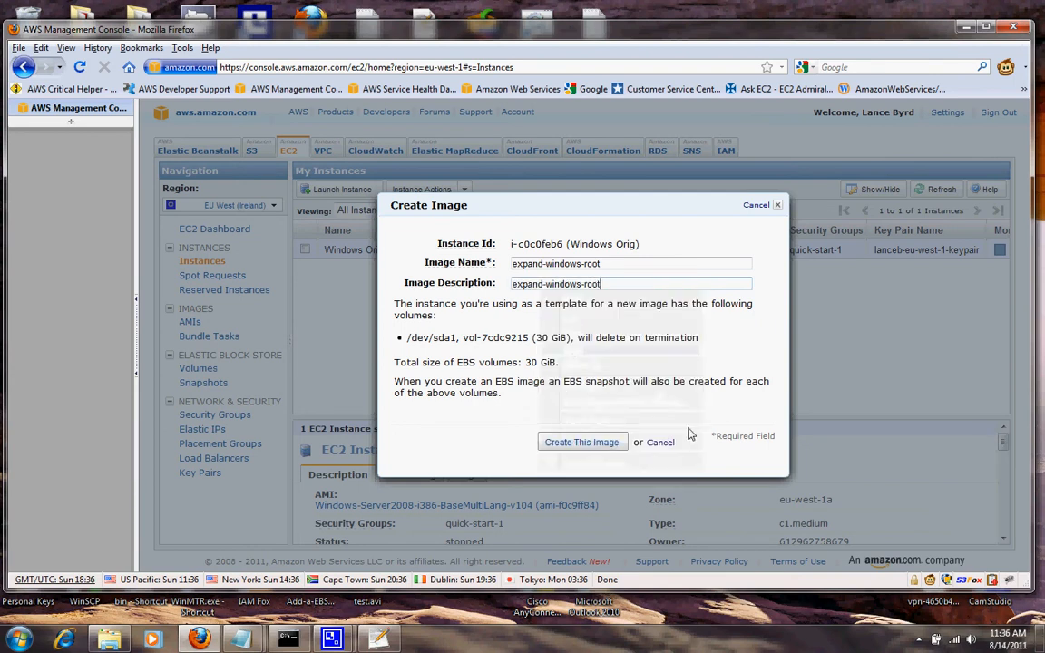
click(582, 443)
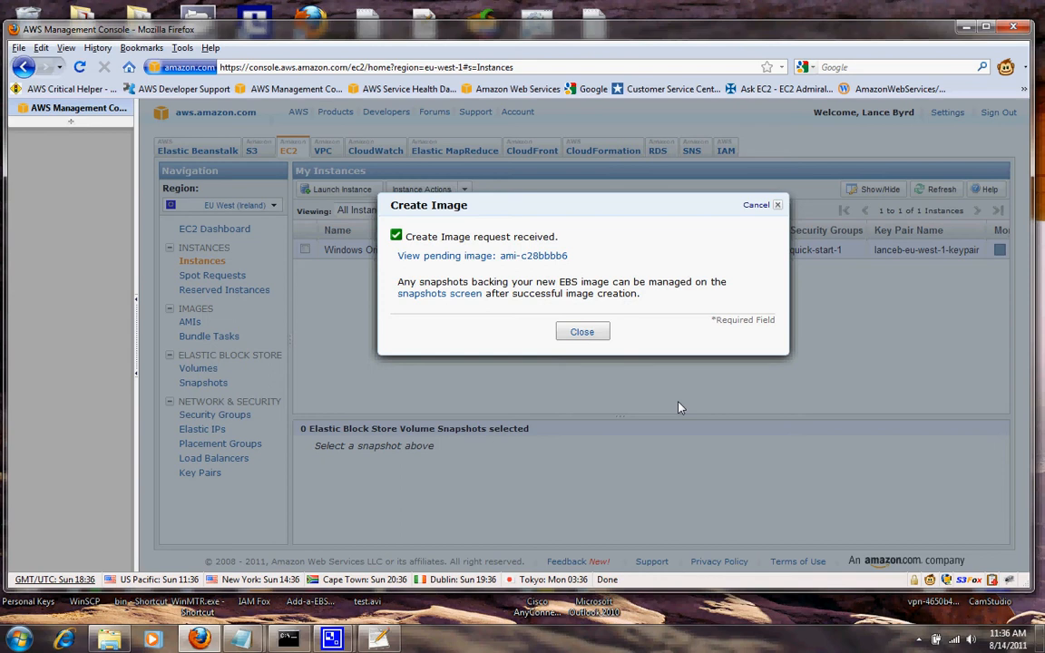
Note the pending image ID ami-c28bbbb6 and close the confirmation.
click(581, 332)
click(504, 258)
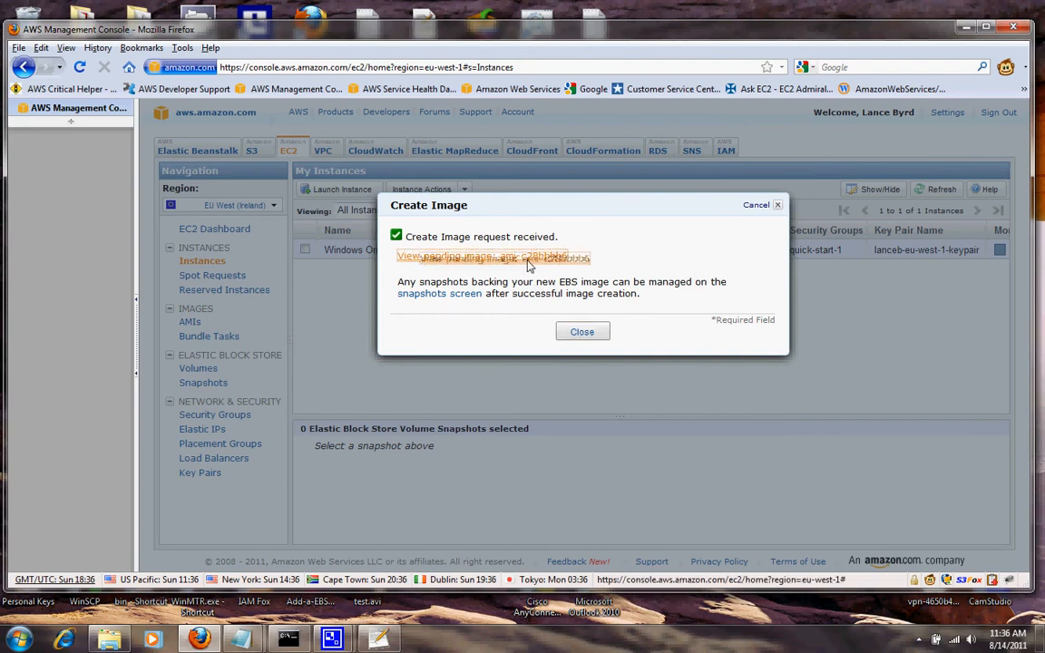
drag(567, 257, 500, 259)
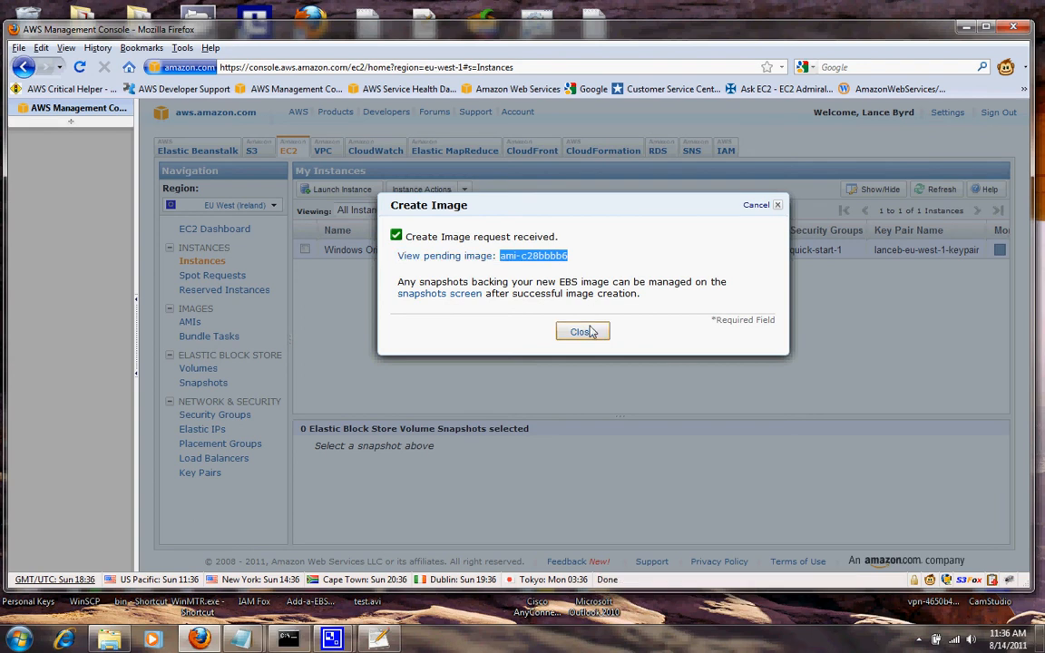
click(591, 332)
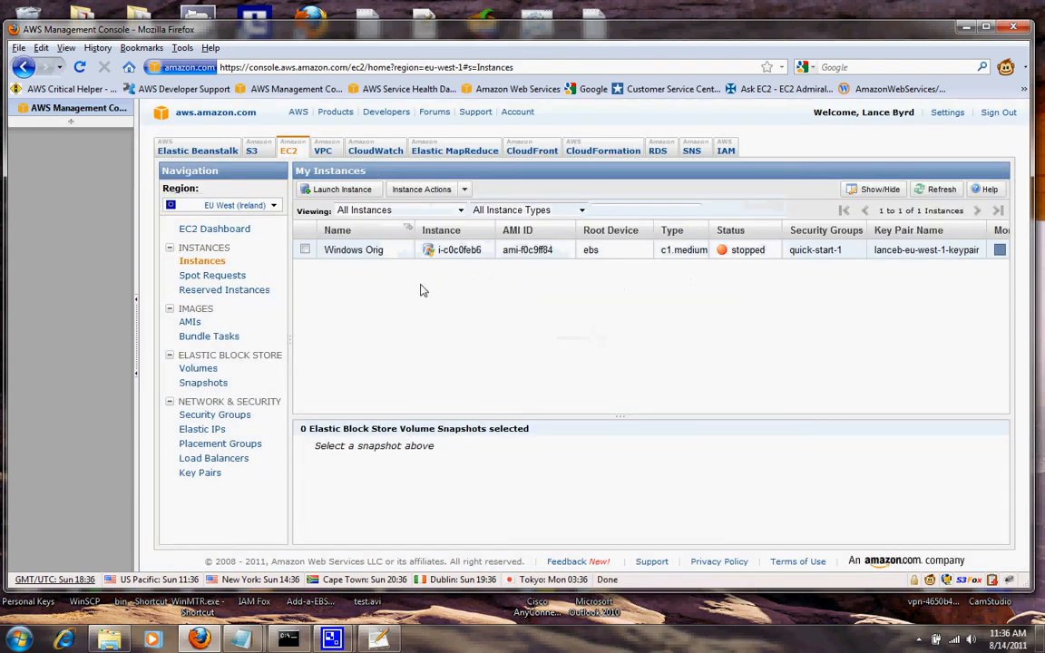
Show the AMIs list and refresh until ami-c28bbbb6 is available.
click(191, 322)
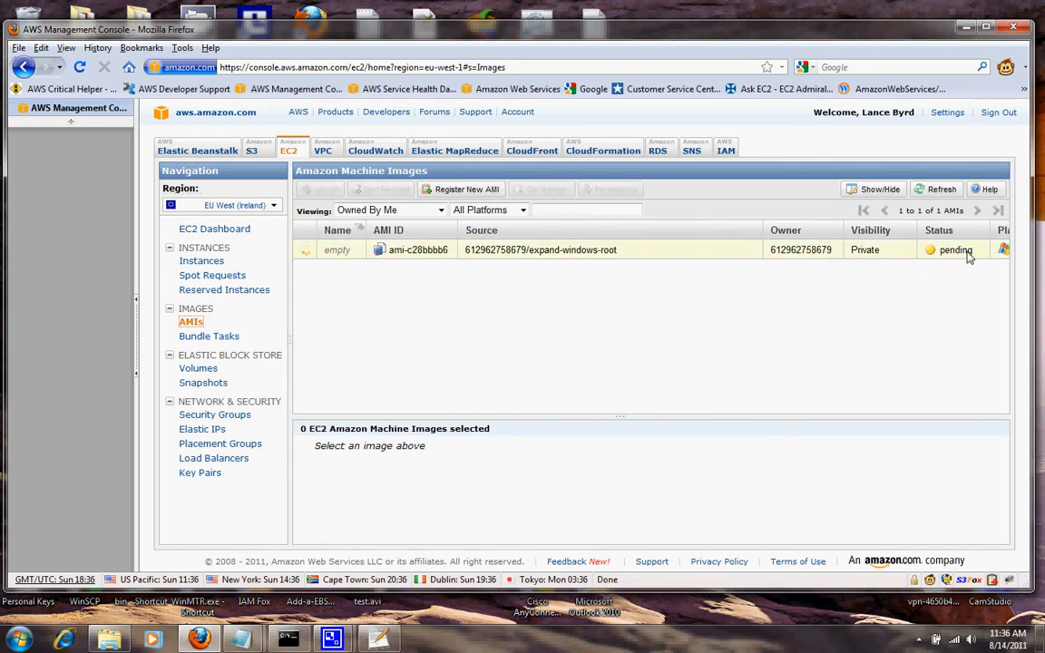
click(941, 189)
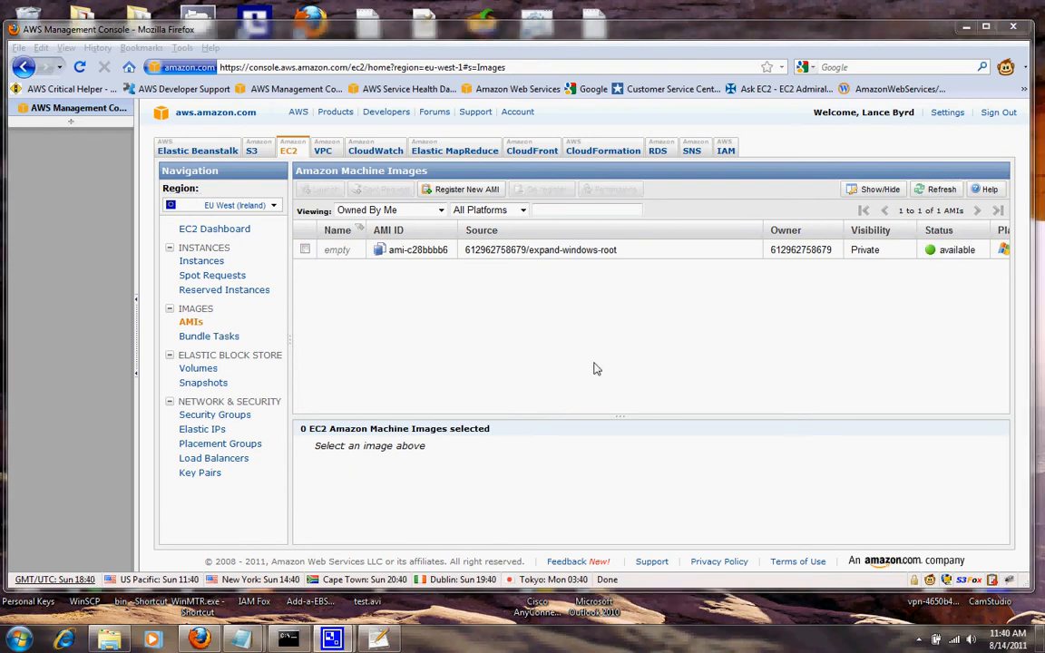
click(929, 192)
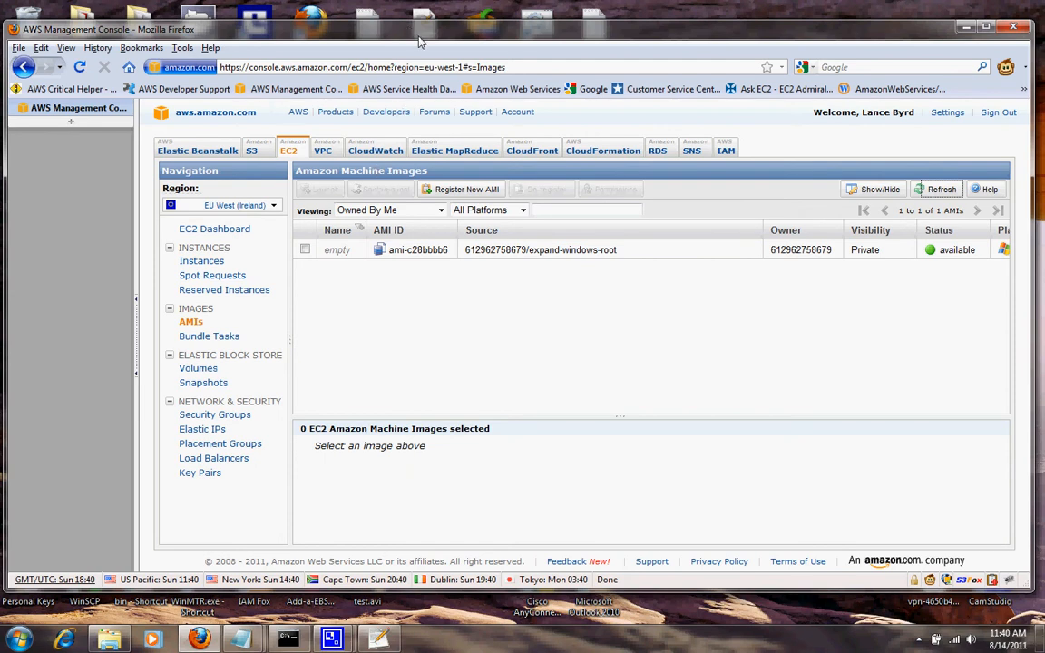
Open the LancebyAWS-Tools command window and show the EC2 Instances list in the browser.
drag(377, 30, 432, 518)
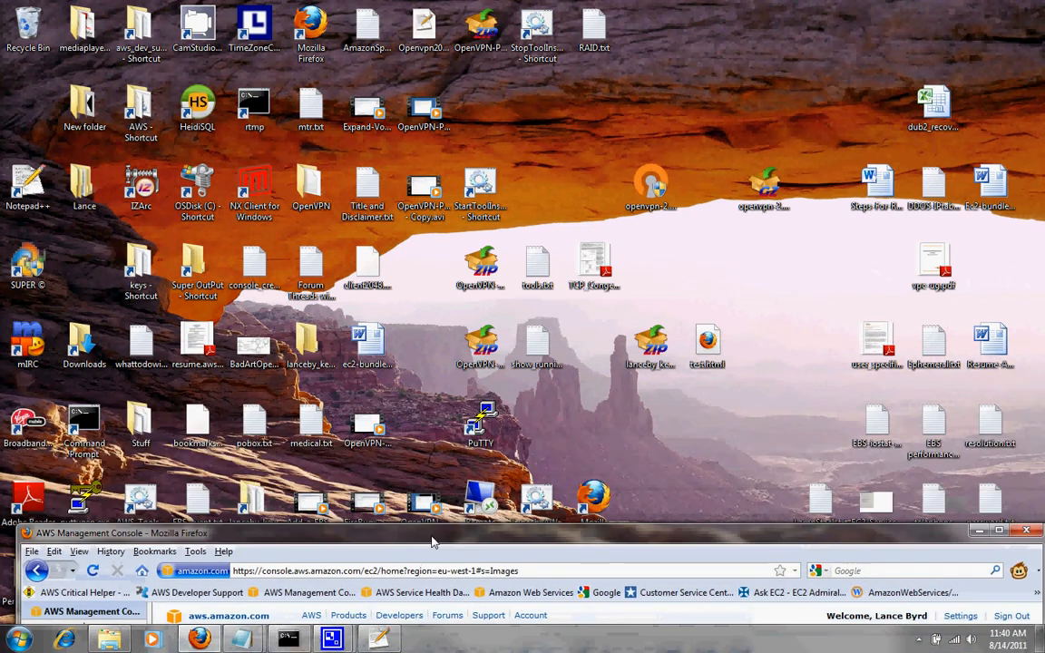
double_click(535, 510)
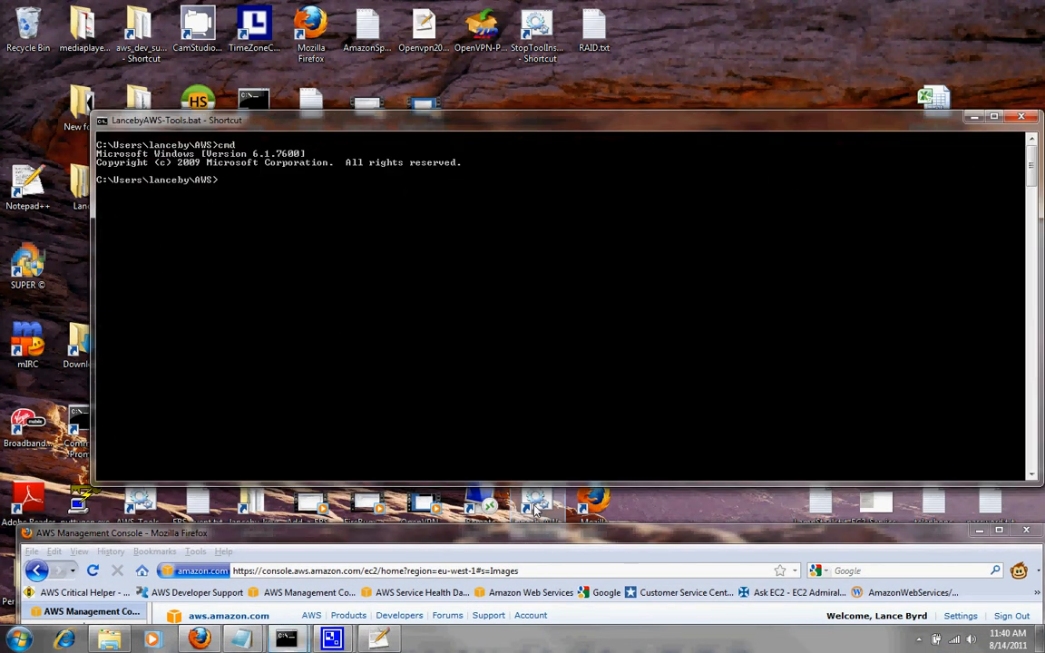
drag(504, 542, 493, 29)
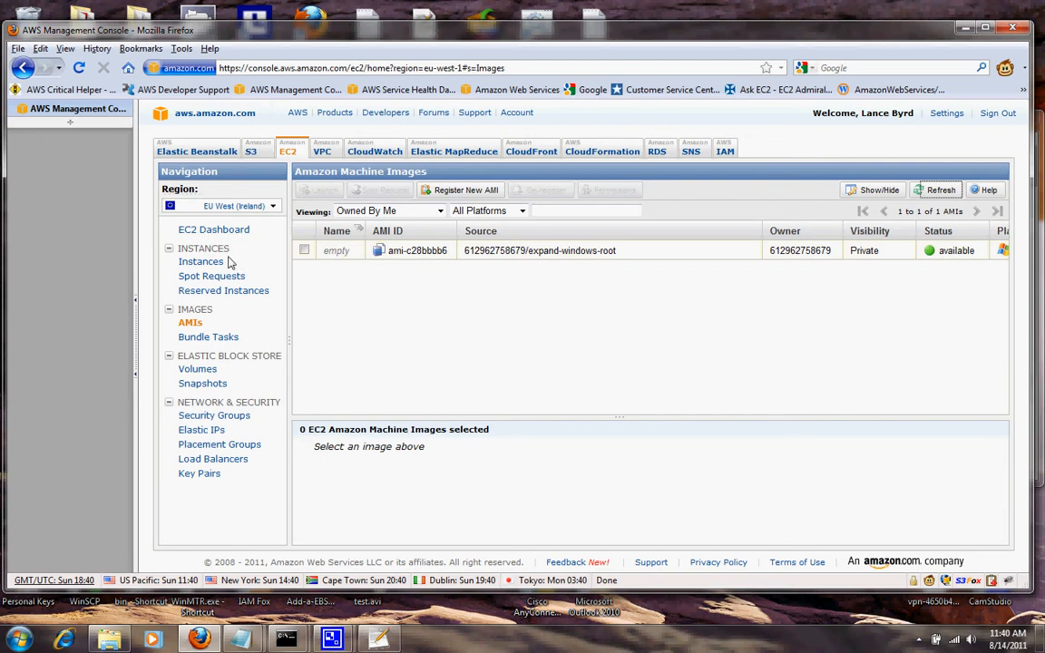
click(191, 262)
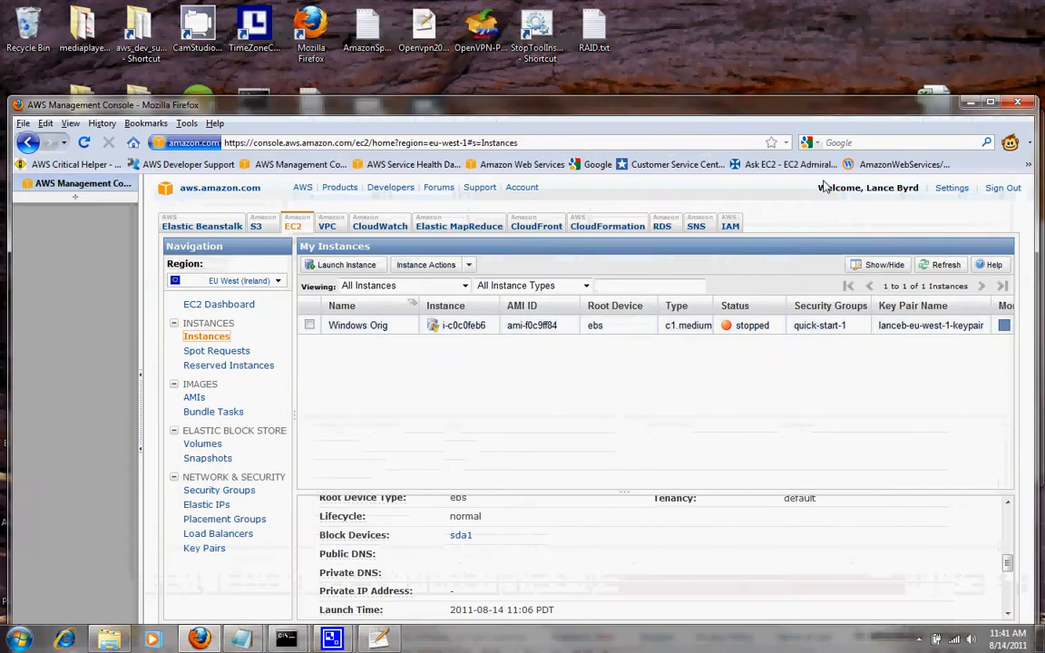
Arrange the command window above the browser so the console shows below it.
drag(831, 41, 854, 315)
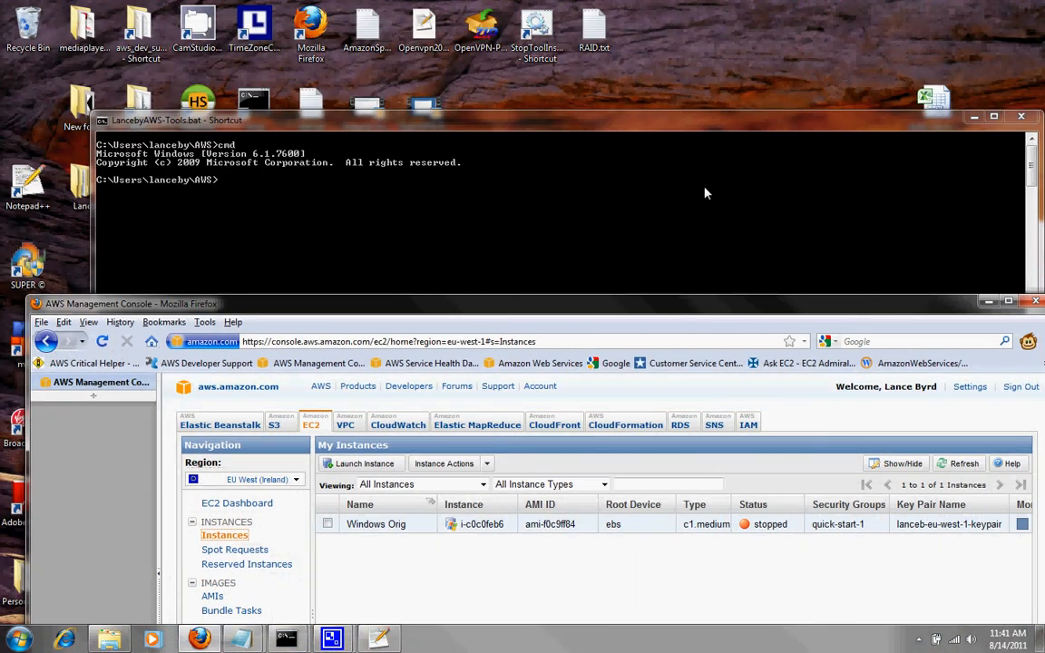
drag(599, 120, 569, 40)
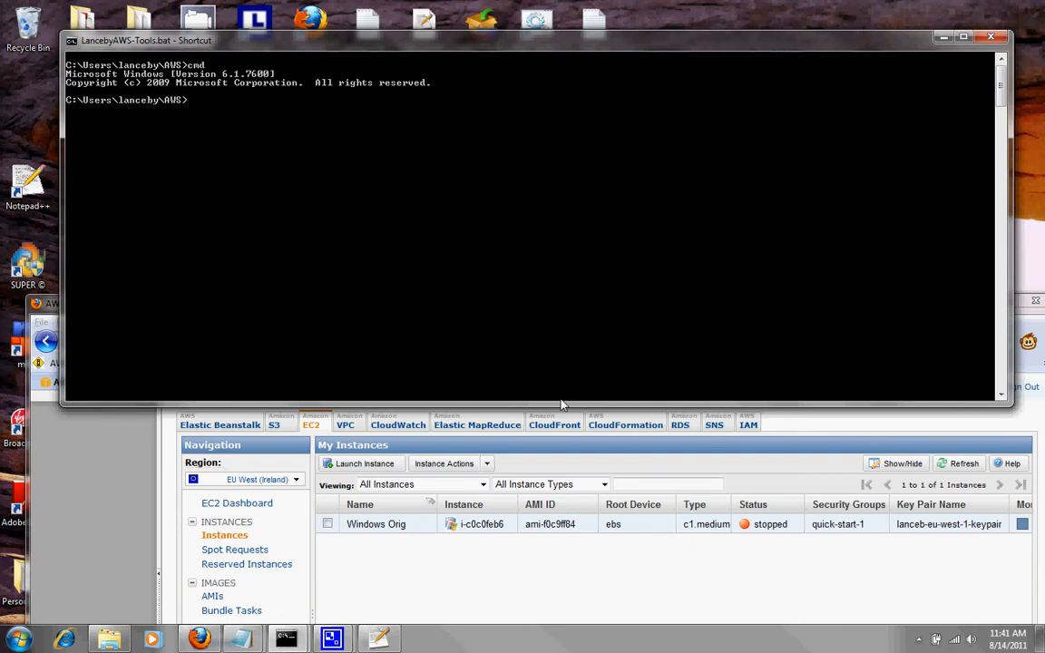
drag(560, 405, 574, 288)
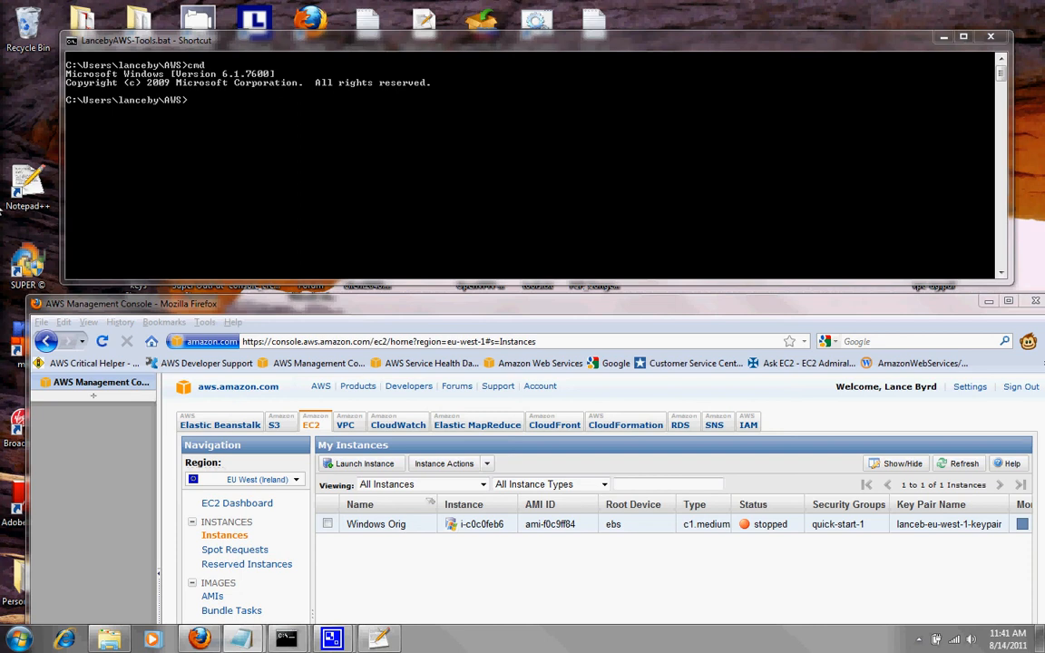
Paste the ec2-run-instances template, drop the extra 50 GB mapping, and set AMI ami-c28bbbb6.
right_click(243, 122)
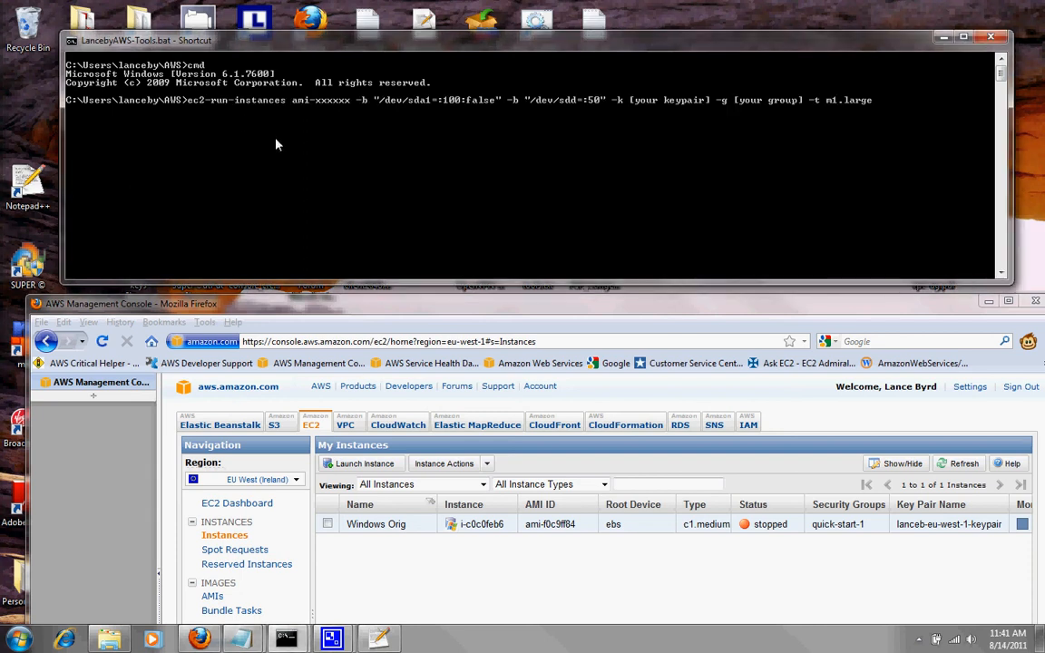
key(Left)
key(Left)
key(Left)
key(Left)
key(Left)
key(Left)
key(Left)
key(Left)
key(Left)
key(Left)
key(Left)
key(Left)
key(Left)
key(Left)
key(Left)
key(Left)
key(Left)
key(Left)
key(Left)
key(Left)
key(BackSpace)
key(BackSpace)
key(BackSpace)
key(BackSpace)
key(BackSpace)
key(BackSpace)
key(BackSpace)
key(BackSpace)
key(BackSpace)
key(BackSpace)
key(BackSpace)
key(BackSpace)
key(BackSpace)
key(BackSpace)
key(BackSpace)
key(BackSpace)
key(BackSpace)
key(BackSpace)
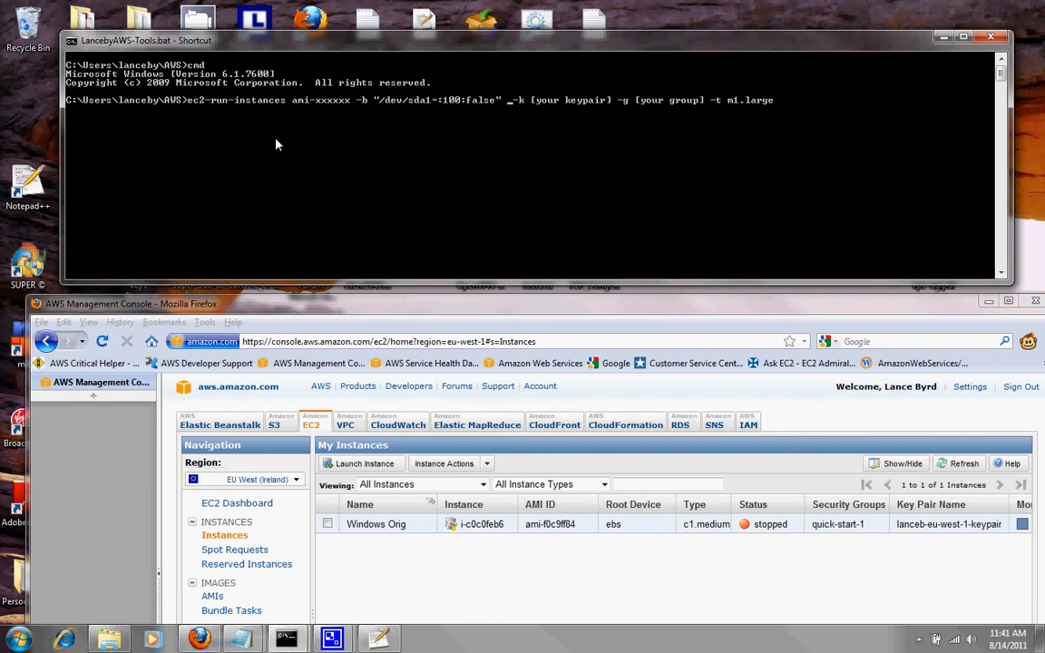
key(Left)
key(Left)
key(Left)
key(Left)
key(Left)
key(Left)
key(Left)
key(Left)
key(Left)
key(Left)
key(Left)
key(Left)
key(Left)
key(Left)
key(Left)
key(Left)
key(Left)
key(Left)
key(Left)
key(Left)
key(BackSpace)
key(BackSpace)
key(BackSpace)
key(BackSpace)
key(BackSpace)
key(BackSpace)
key(BackSpace)
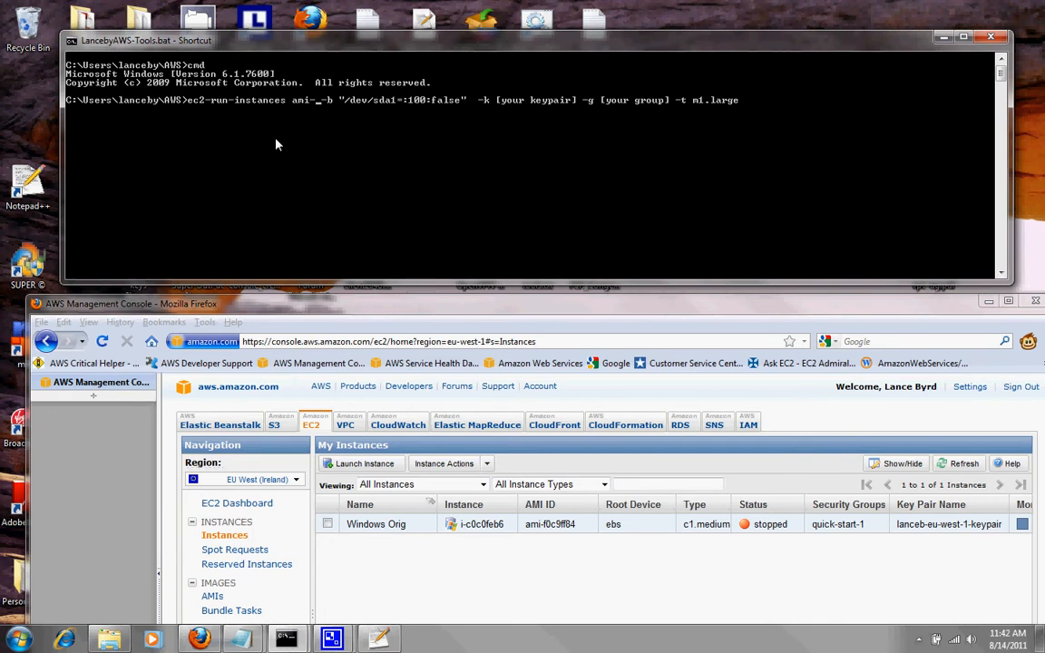
text(c28)
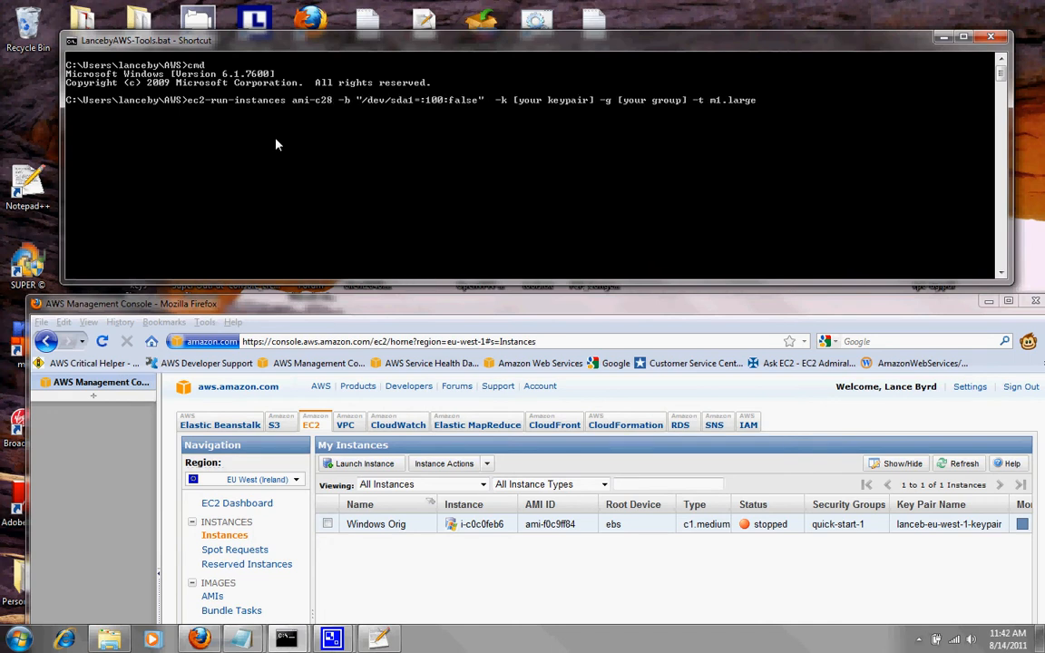
text(bbbb)
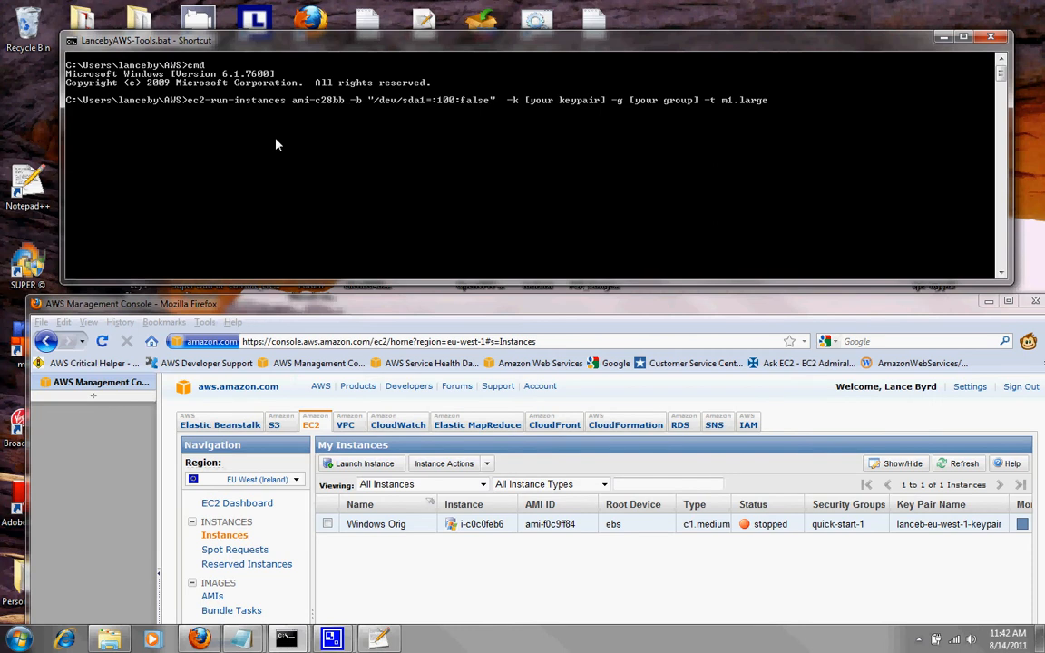
text(6)
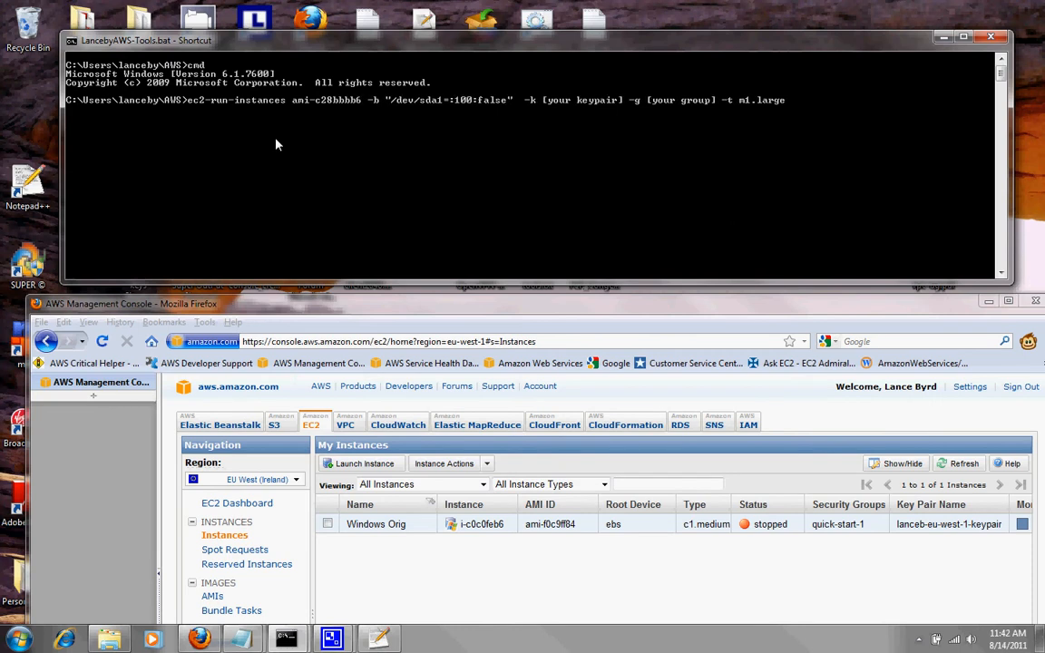
Fill in the eu-west-1 keypair, group quick-start-1 and type c1.medium, then run the command.
key(Right)
key(Right)
key(Right)
key(Right)
key(Right)
key(Right)
key(Right)
key(Right)
key(Right)
key(Right)
key(Right)
key(Right)
key(Right)
key(Right)
key(Right)
key(Right)
key(Right)
key(Right)
key(Right)
key(Right)
key(Delete)
key(Delete)
key(Delete)
key(Delete)
key(Delete)
key(Delete)
key(Delete)
key(Delete)
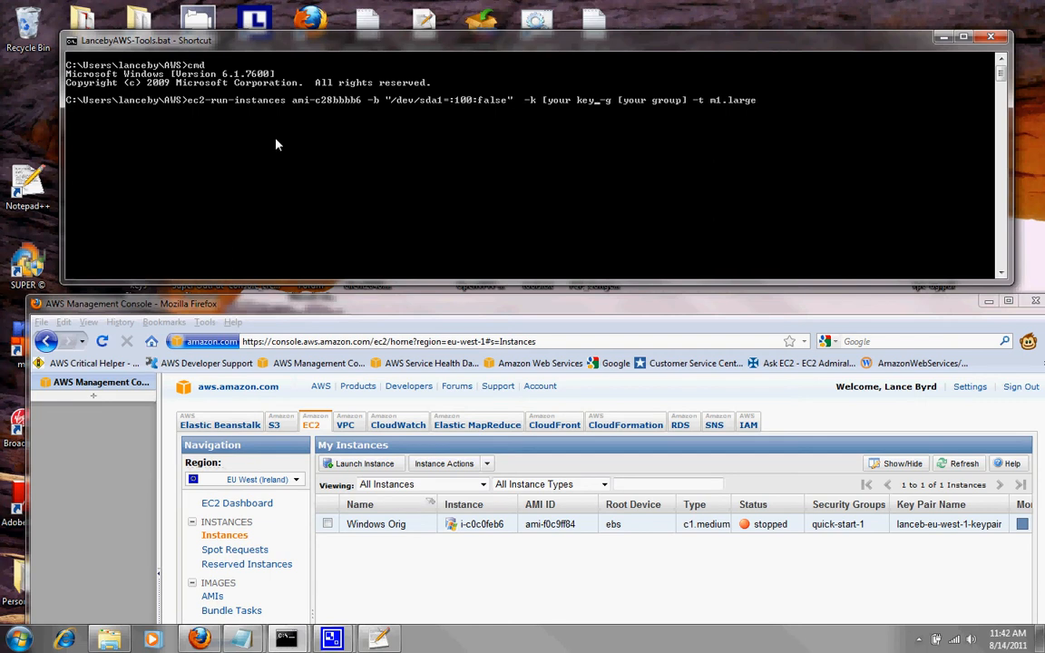
key(BackSpace)
key(BackSpace)
key(BackSpace)
key(BackSpace)
key(BackSpace)
key(BackSpace)
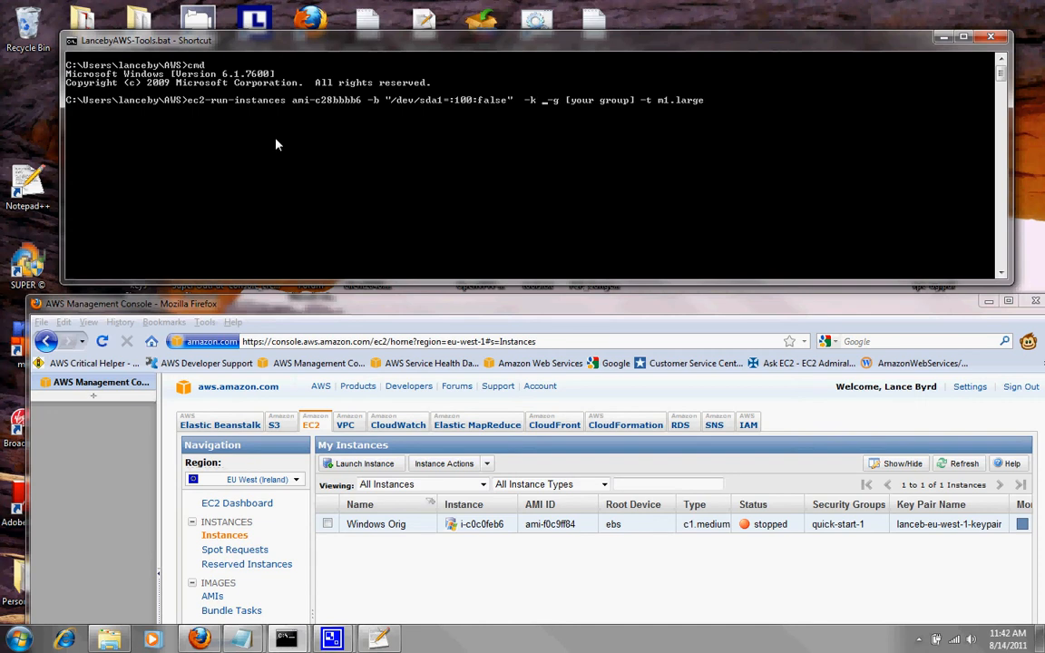
text(lanceb)
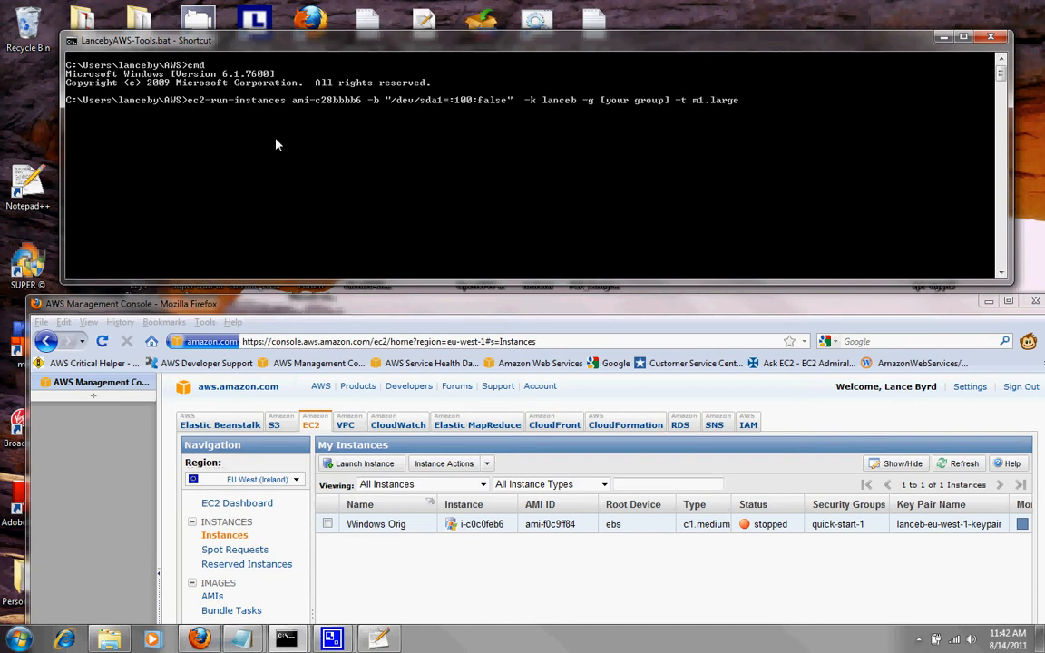
text(-eu-)
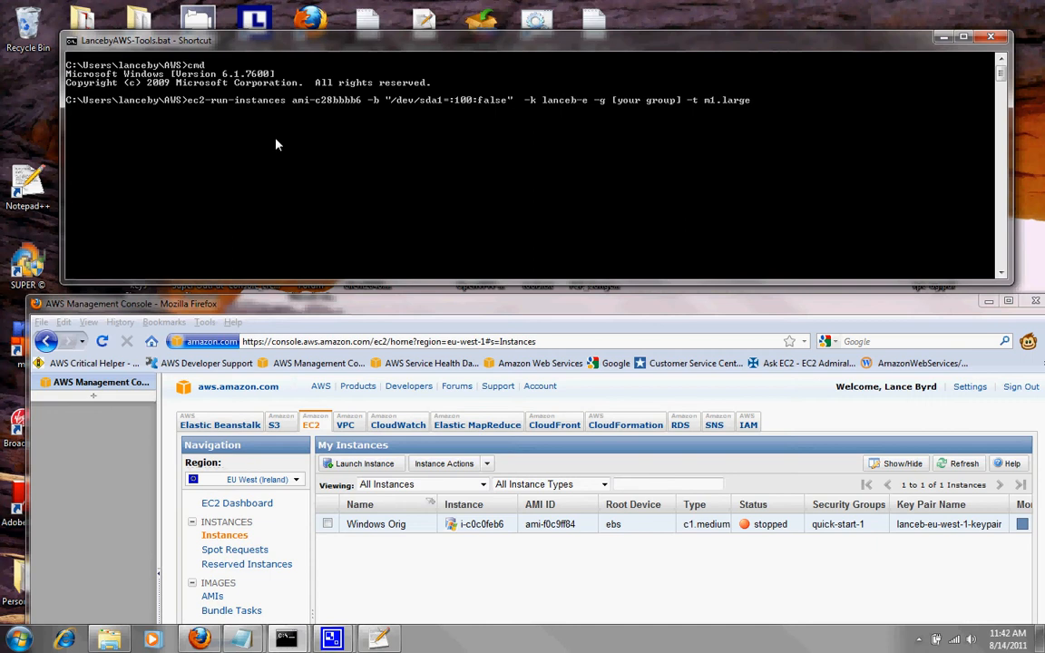
text(west)
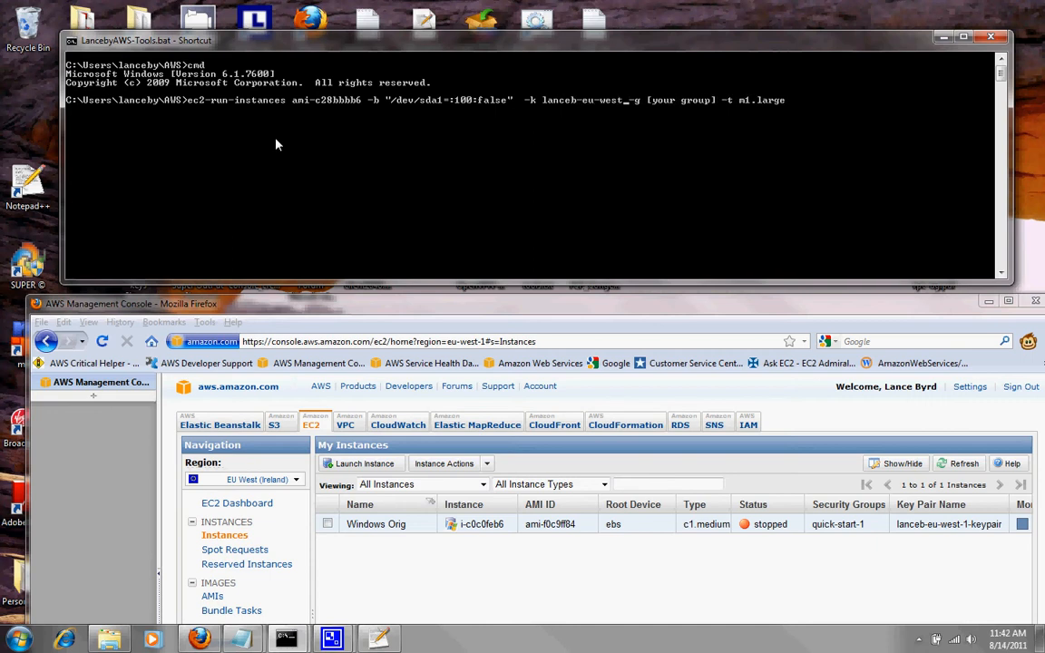
text(-1-)
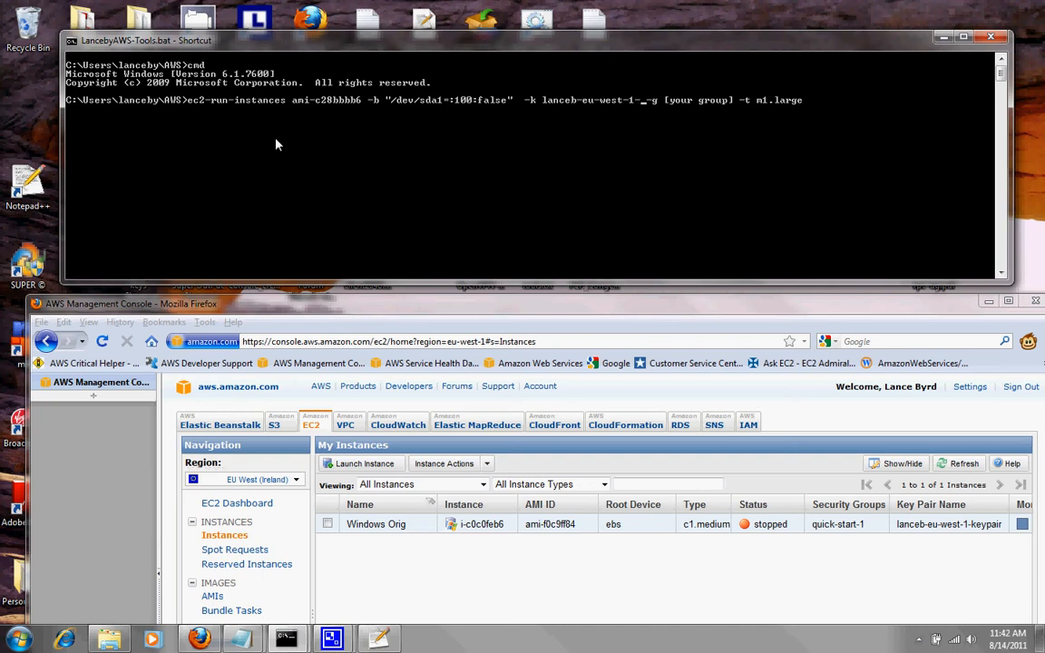
text(keypair)
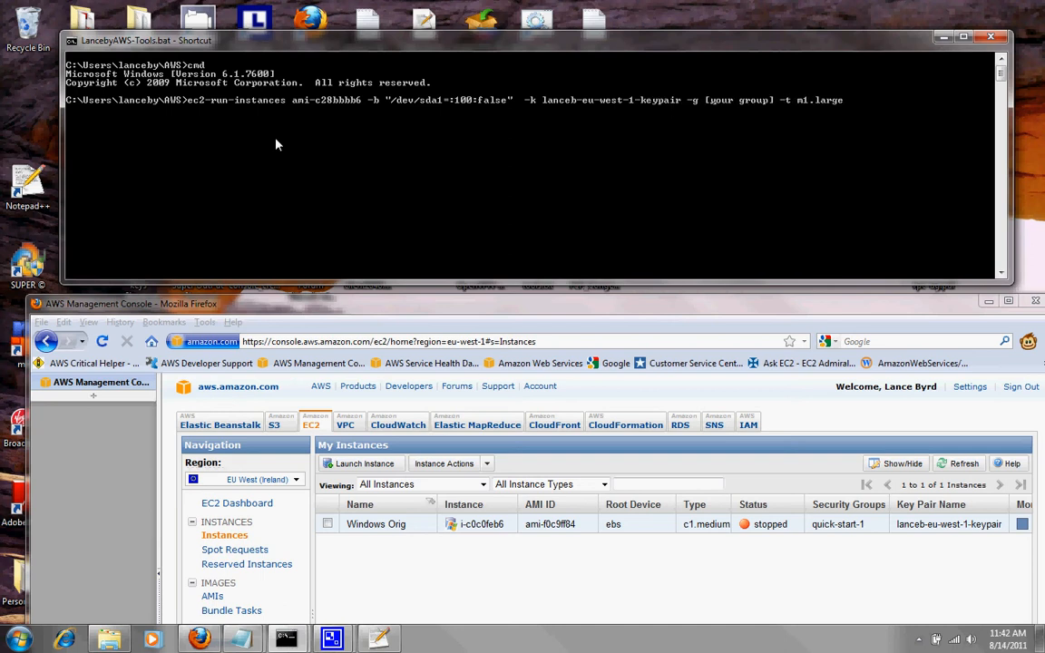
key(BackSpace)
key(BackSpace)
key(BackSpace)
key(BackSpace)
key(BackSpace)
key(BackSpace)
key(BackSpace)
key(BackSpace)
key(BackSpace)
key(BackSpace)
key(BackSpace)
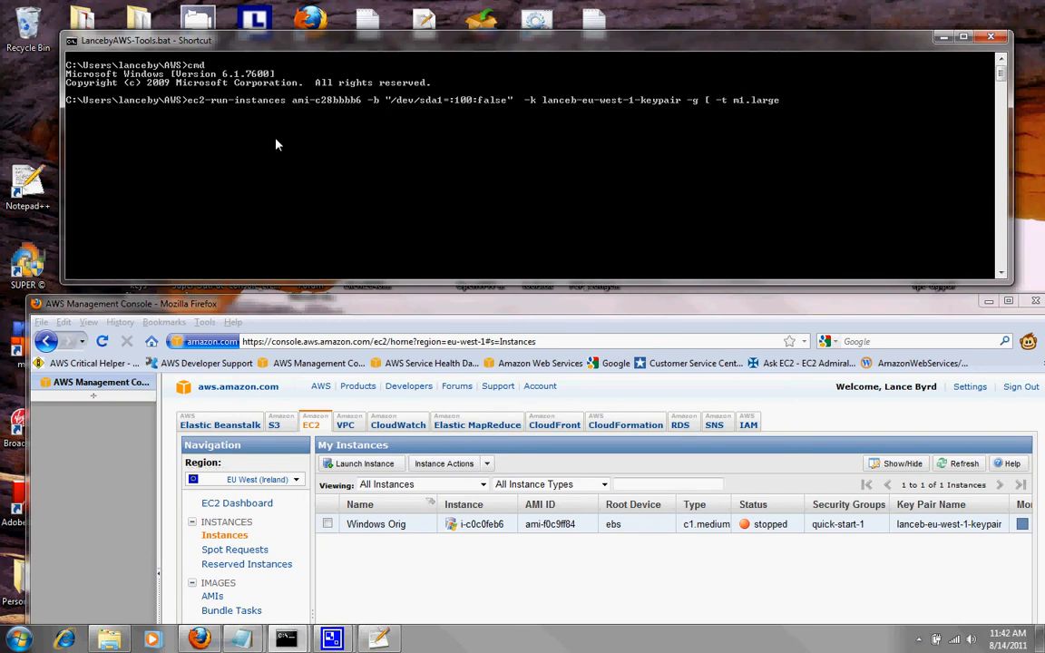
key(BackSpace)
text(quick-st)
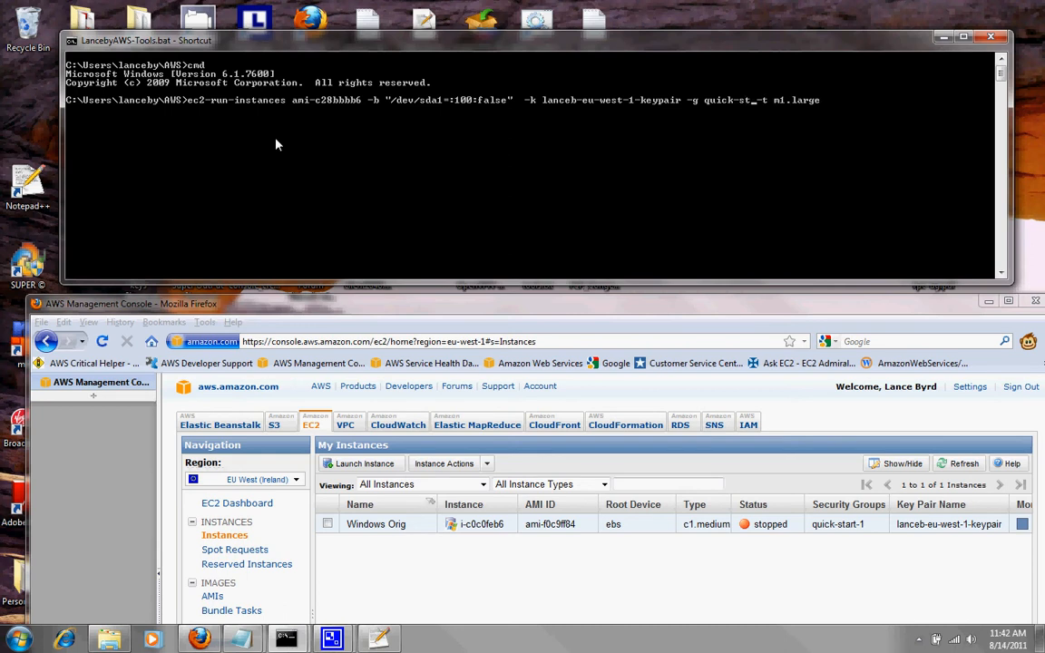
text(art-1)
key(Right)
key(Right)
key(Right)
key(Right)
key(Right)
key(Right)
key(BackSpace)
key(BackSpace)
key(BackSpace)
key(BackSpace)
key(BackSpace)
key(BackSpace)
key(BackSpace)
key(BackSpace)
text(c1.medium)
key(Return)
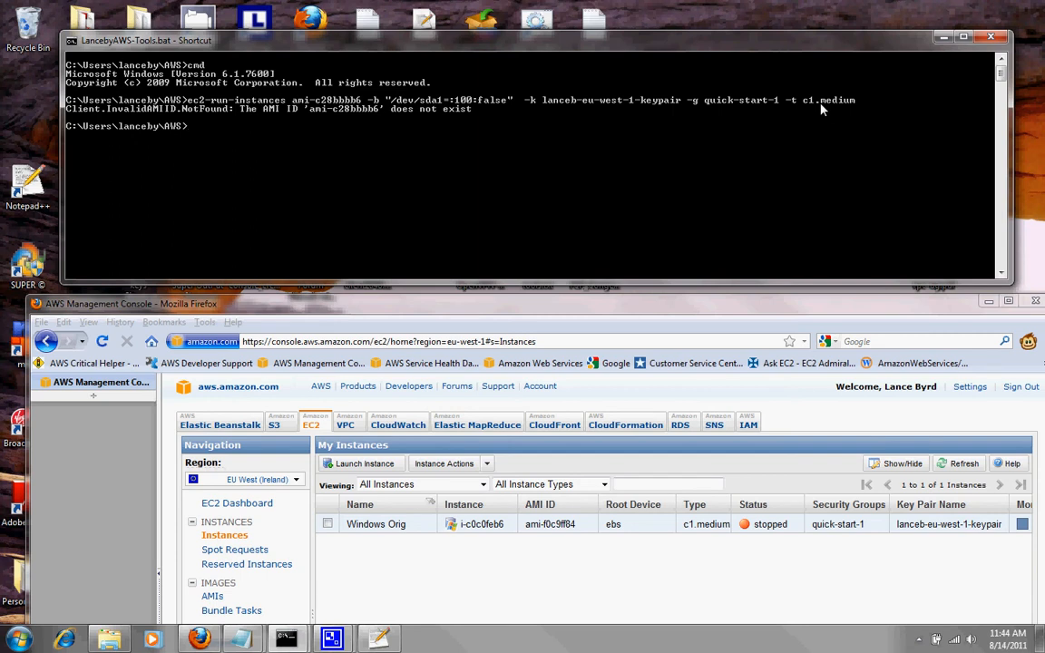
Confirm the AMIs list still shows ami-c28bbbb6 available, then return to the command window.
click(213, 597)
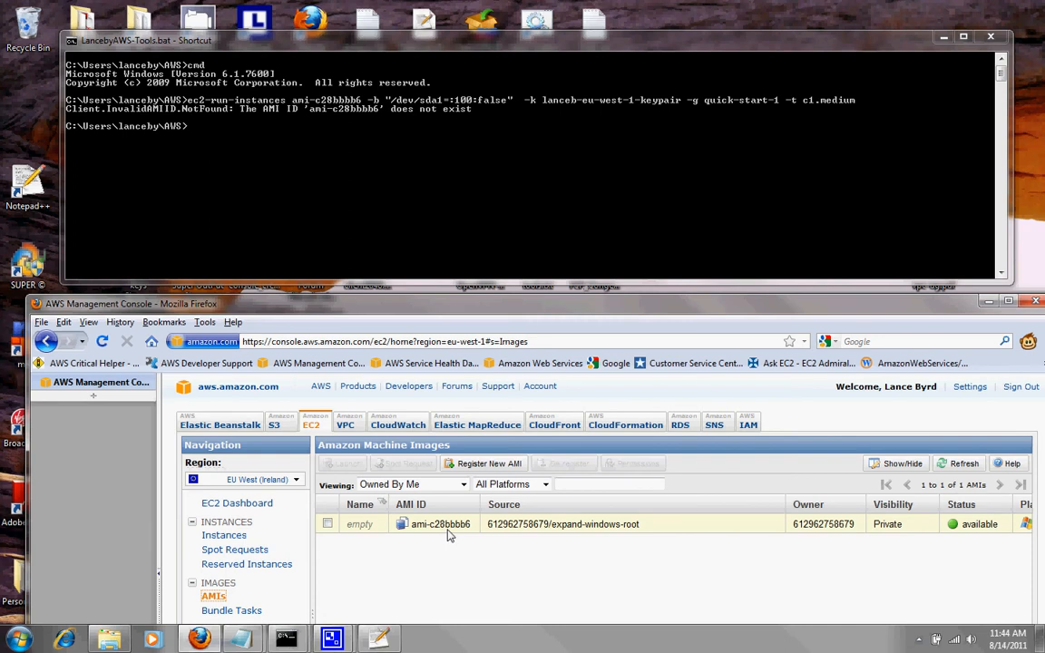
click(269, 189)
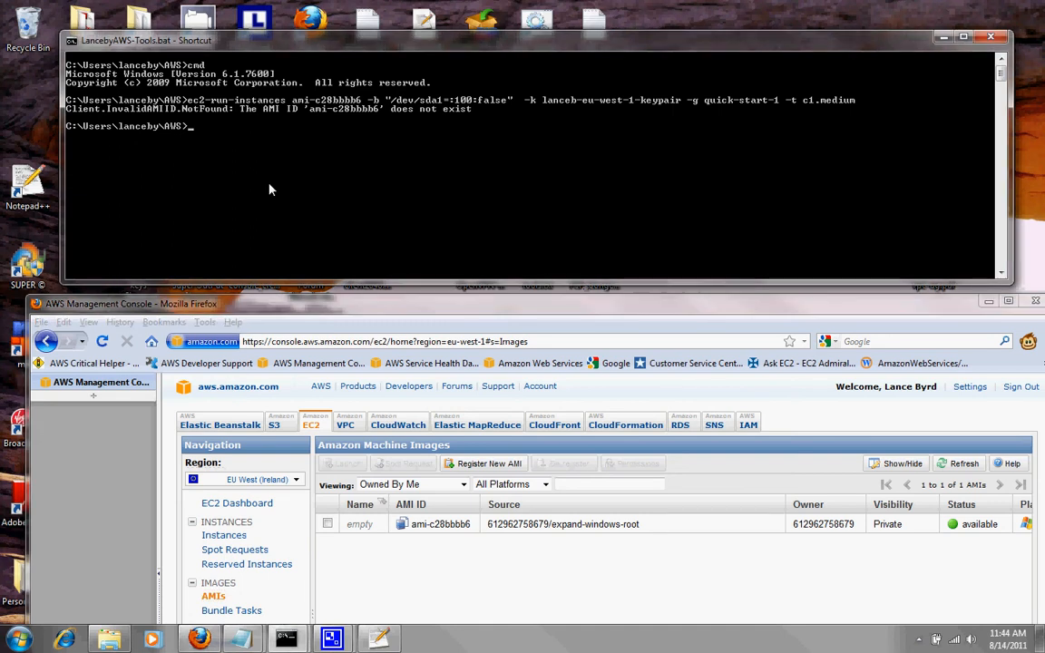
Rerun the launch command with '-r eu-west-1' appended and scroll through the printed usage help.
key(Up)
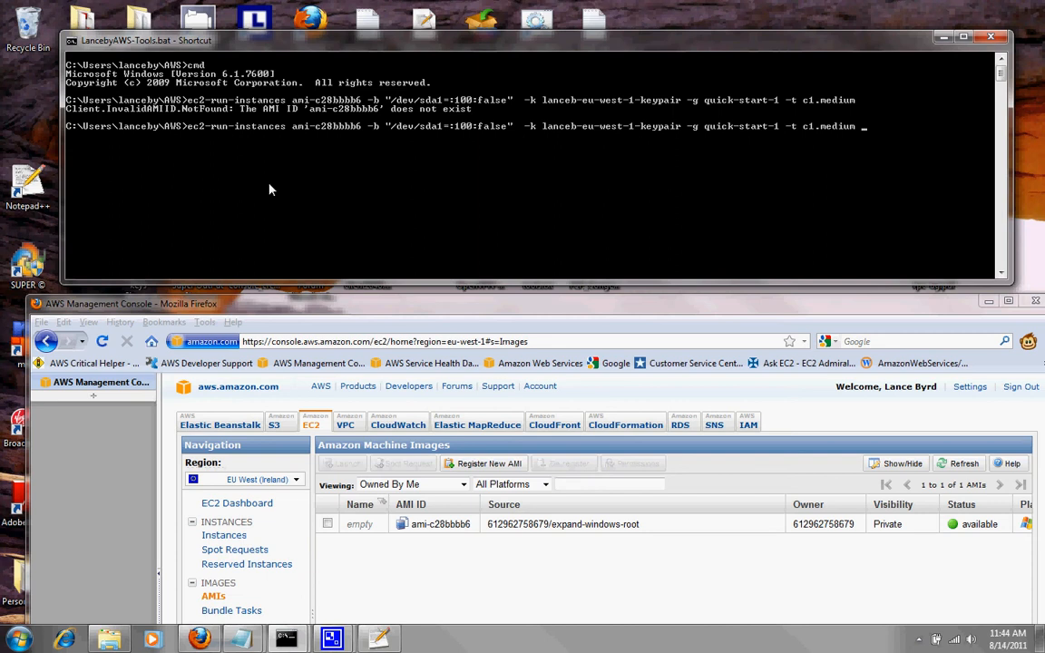
text(-)
key(BackSpace)
text(r eu-west-1)
key(Return)
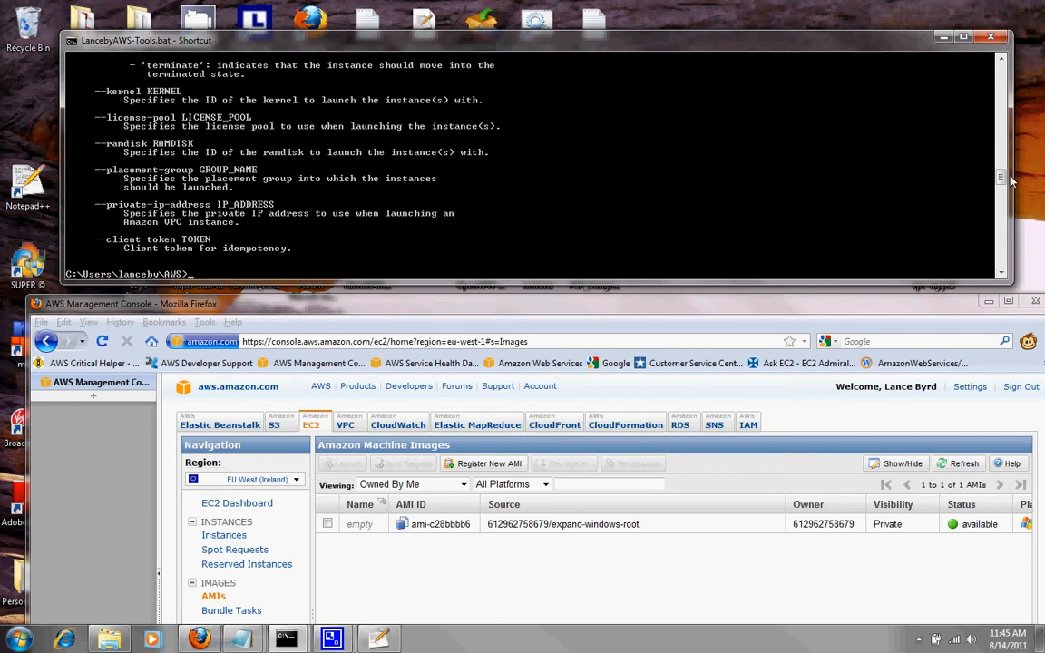
drag(1000, 177, 974, 95)
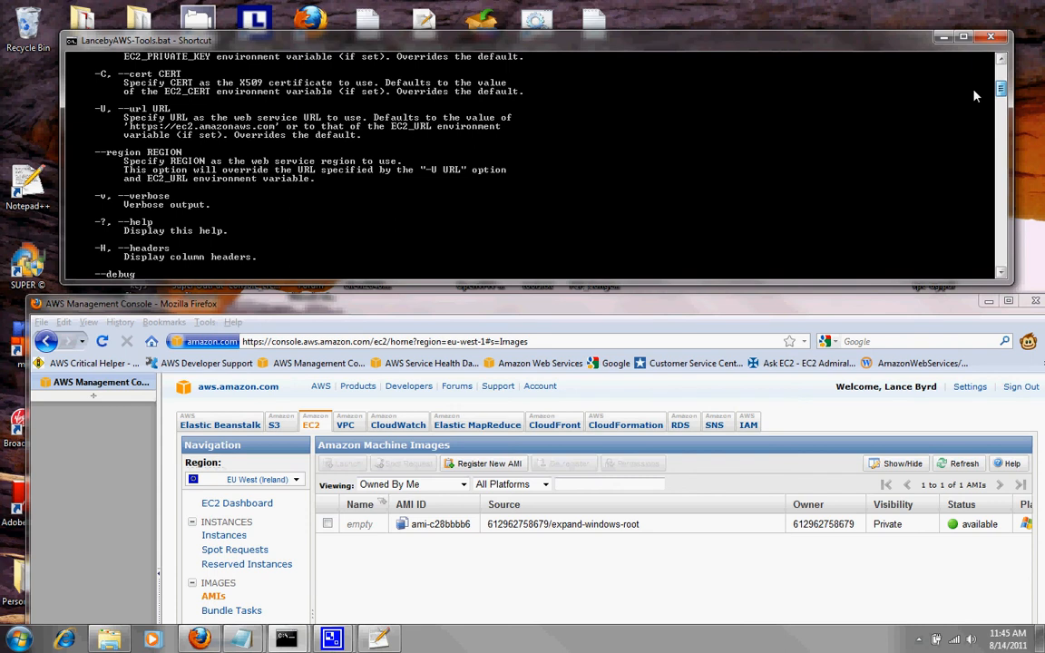
drag(973, 94, 972, 181)
scroll(972, 179, down, 2)
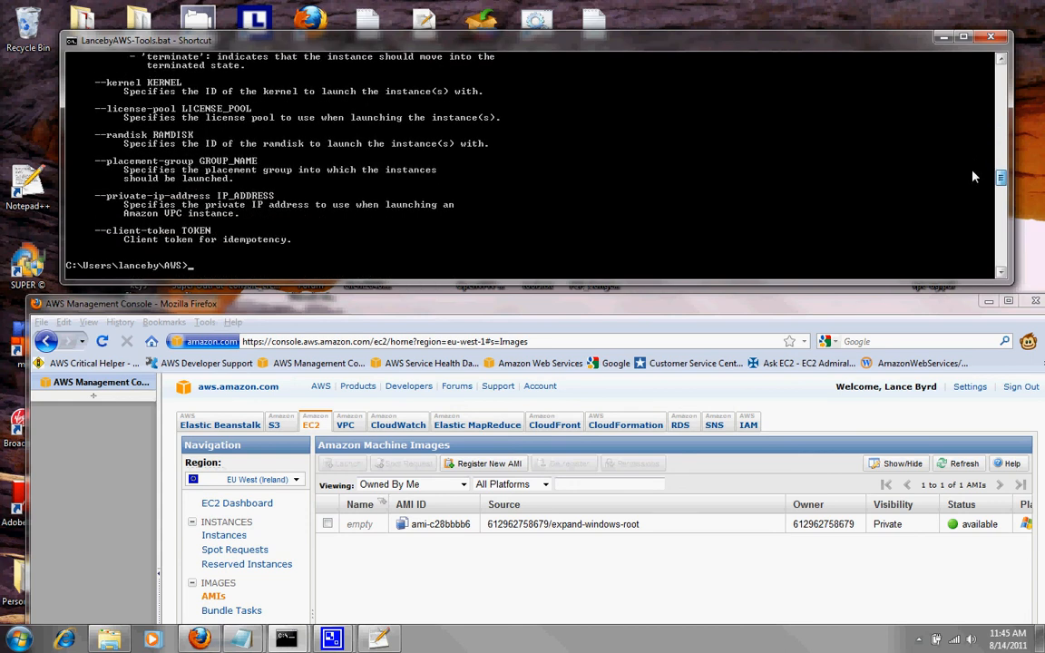
Relaunch with '--region eu-west-1', getting pending instance i-8aba84fc, then view the EC2 Instances list.
right_click(972, 177)
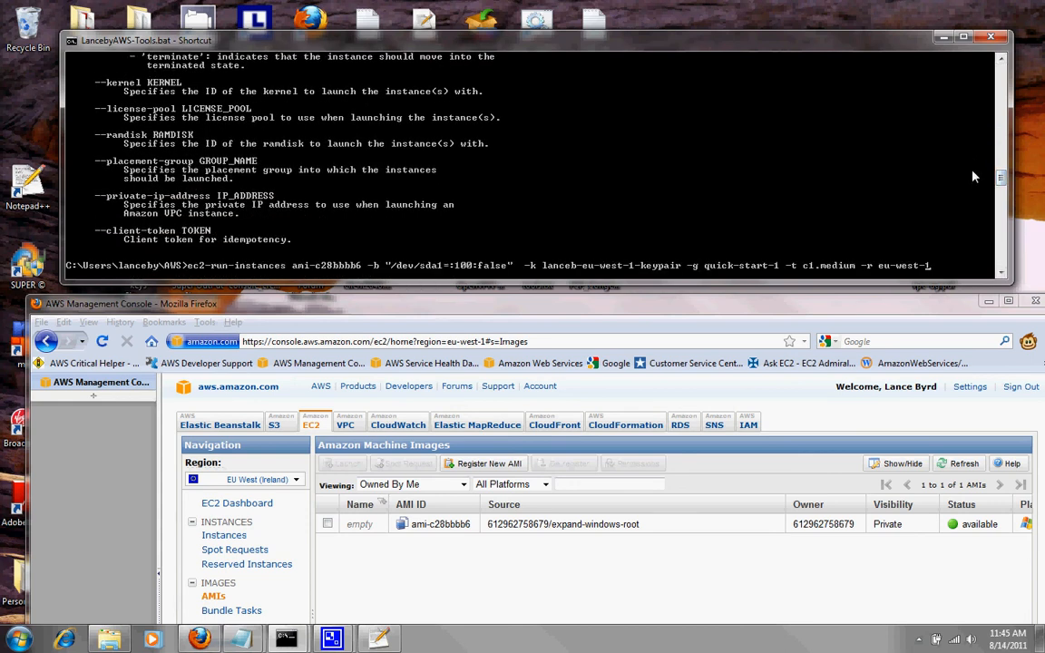
key(Left)
key(Left)
key(Left)
key(Left)
key(Left)
key(Left)
text(-)
key(Right)
text(egion)
key(Right)
key(Right)
key(Right)
key(Right)
key(Right)
key(Right)
key(Right)
key(Right)
key(Right)
key(Right)
key(Return)
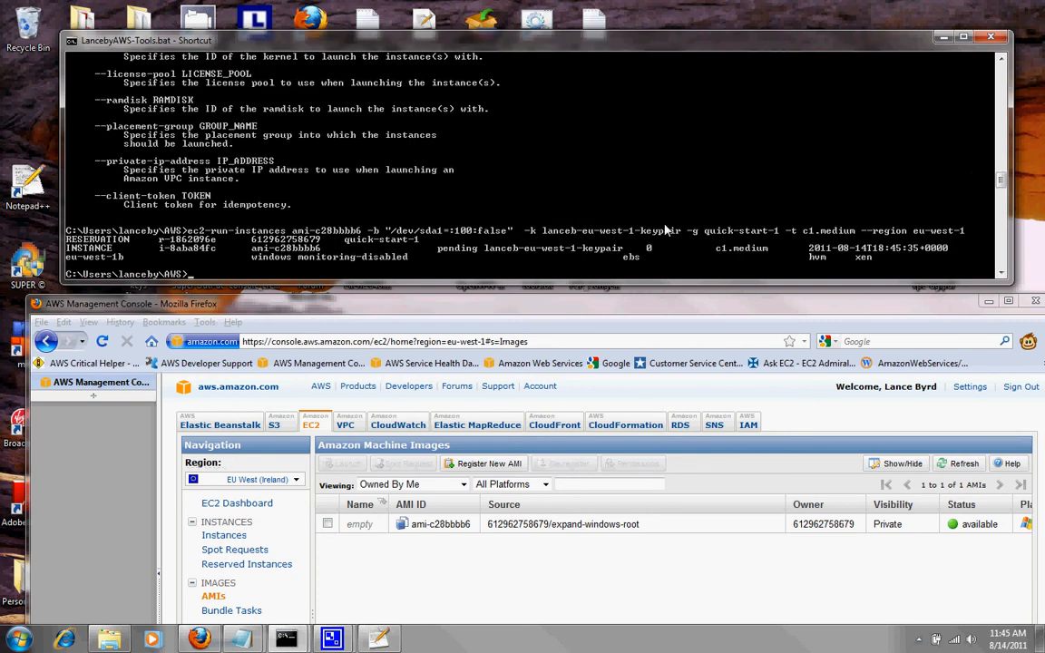
drag(353, 301, 326, 9)
click(200, 241)
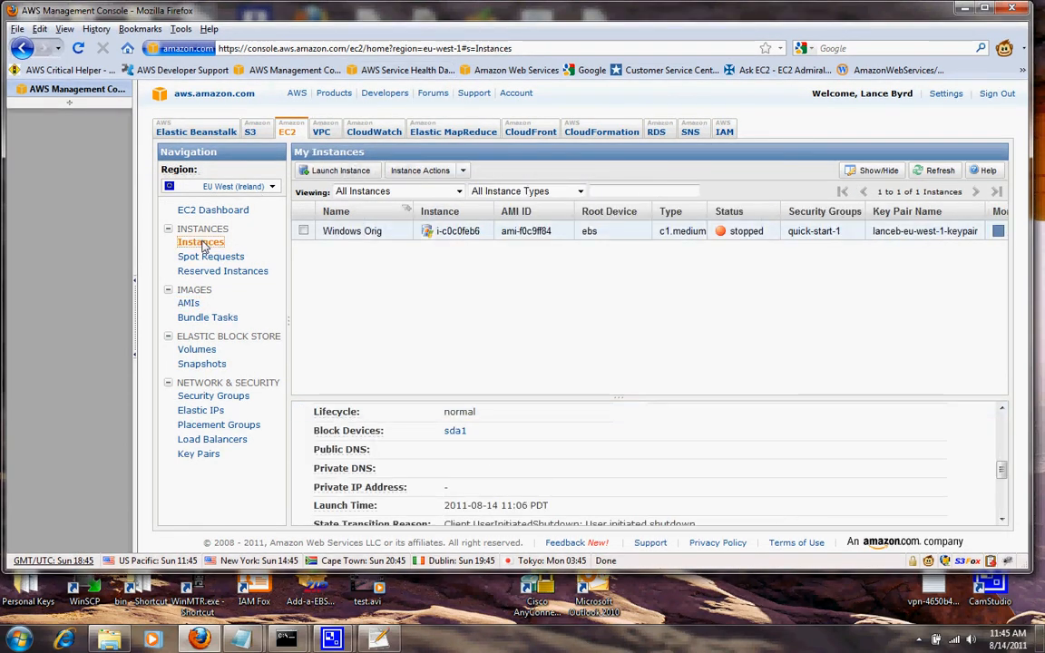
Refresh the EC2 instance list until i-8aba84fc changes from pending to running.
click(939, 171)
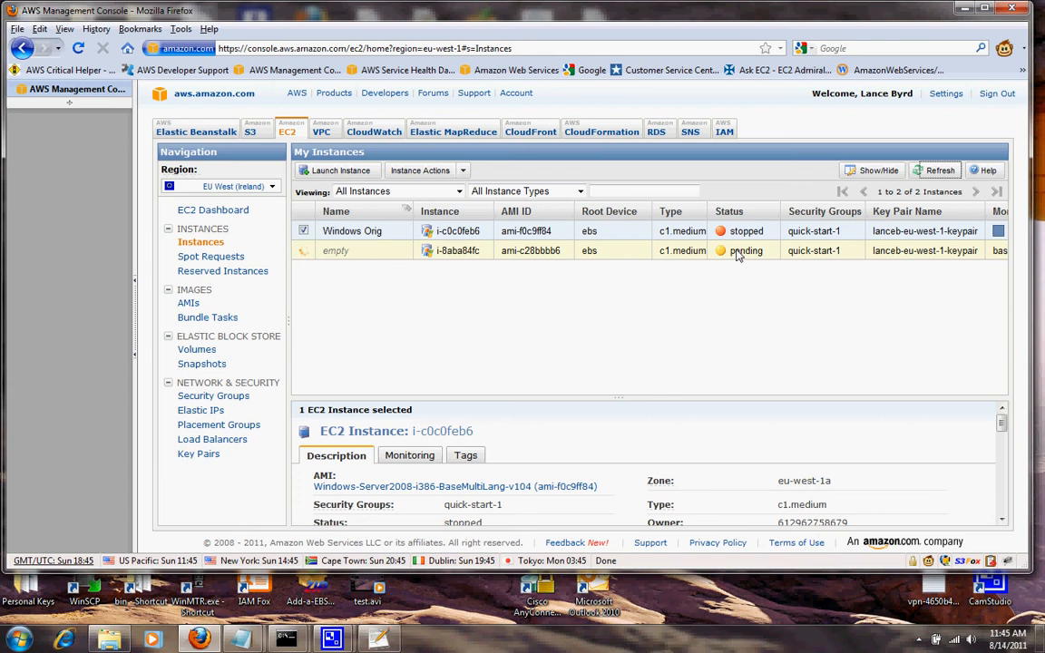
click(941, 171)
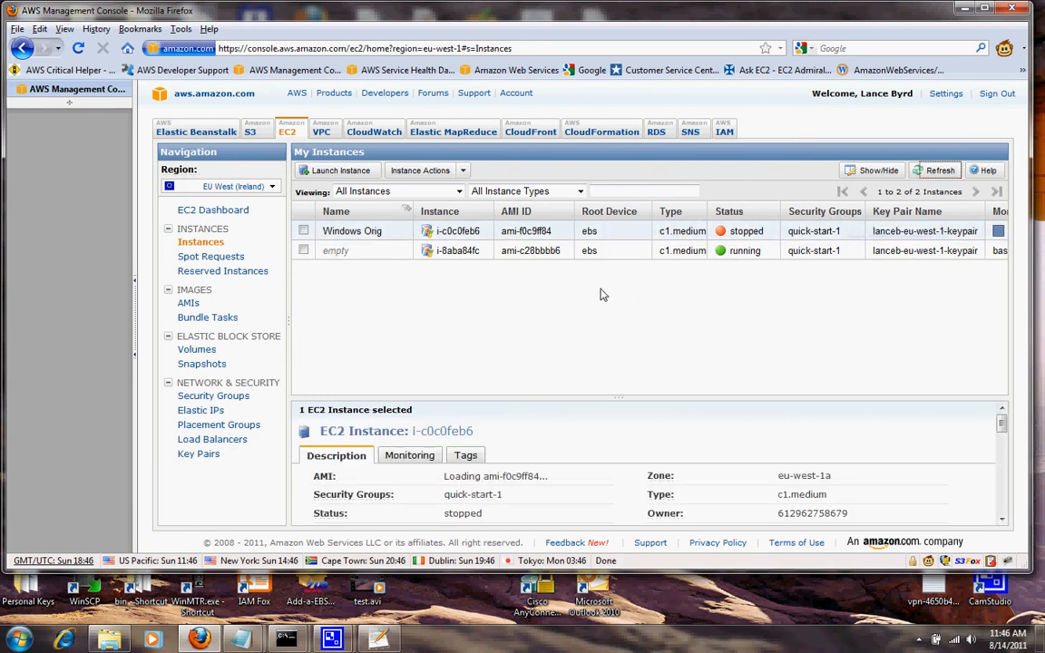
right_click(544, 254)
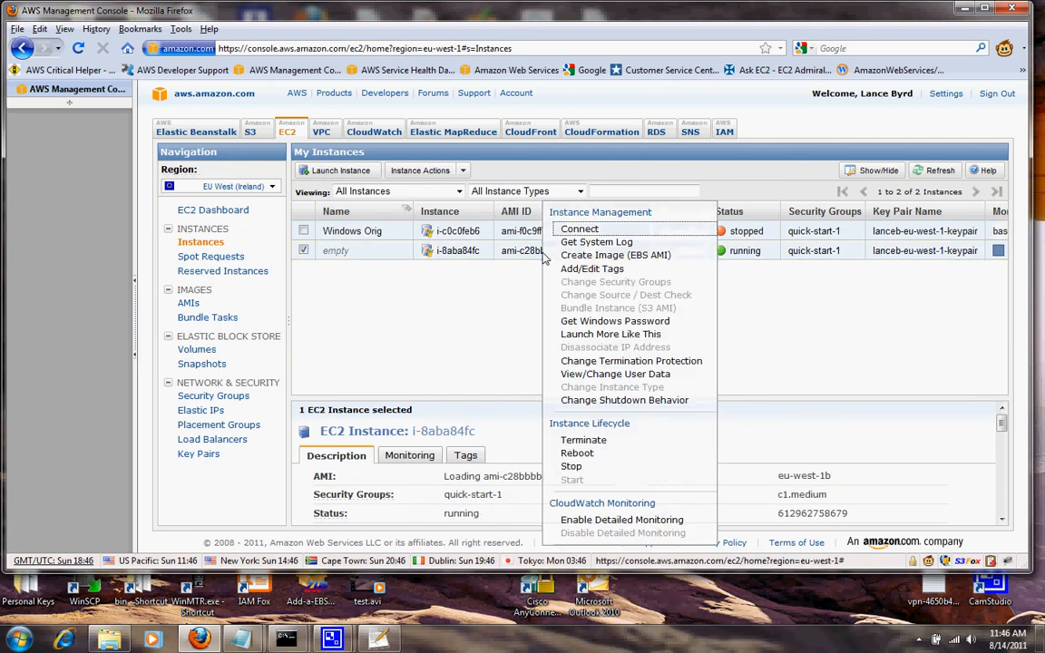
click(598, 243)
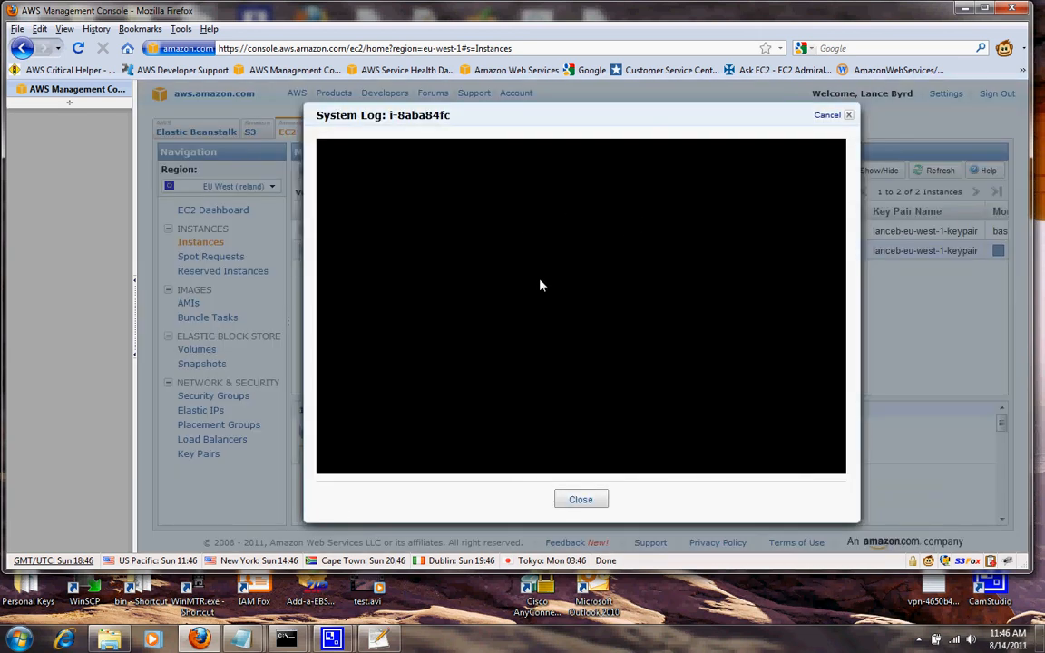
click(849, 116)
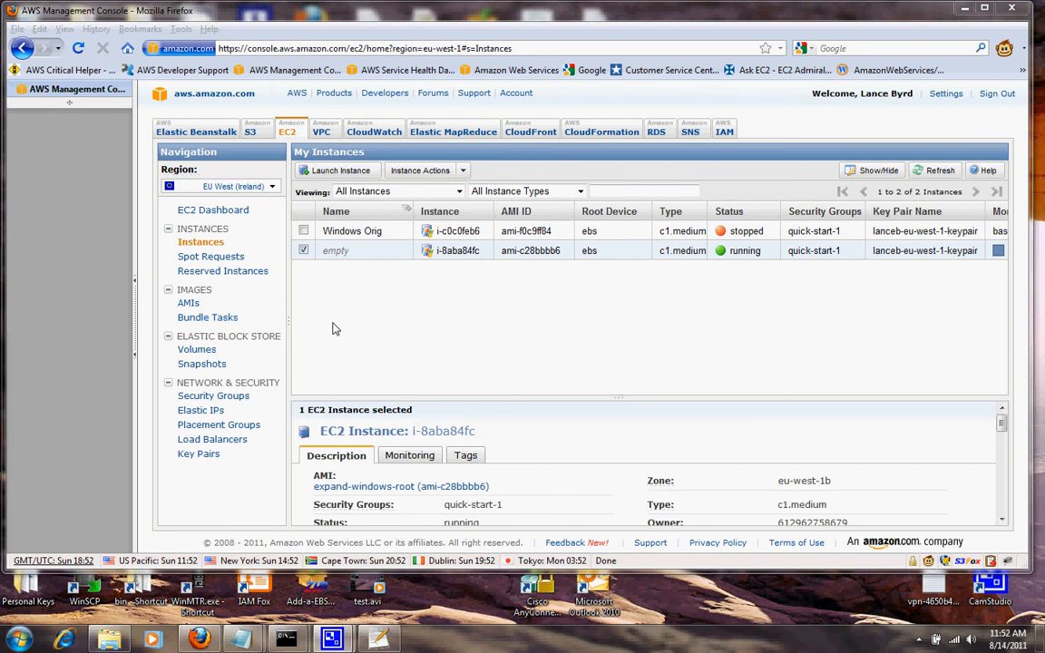
right_click(458, 254)
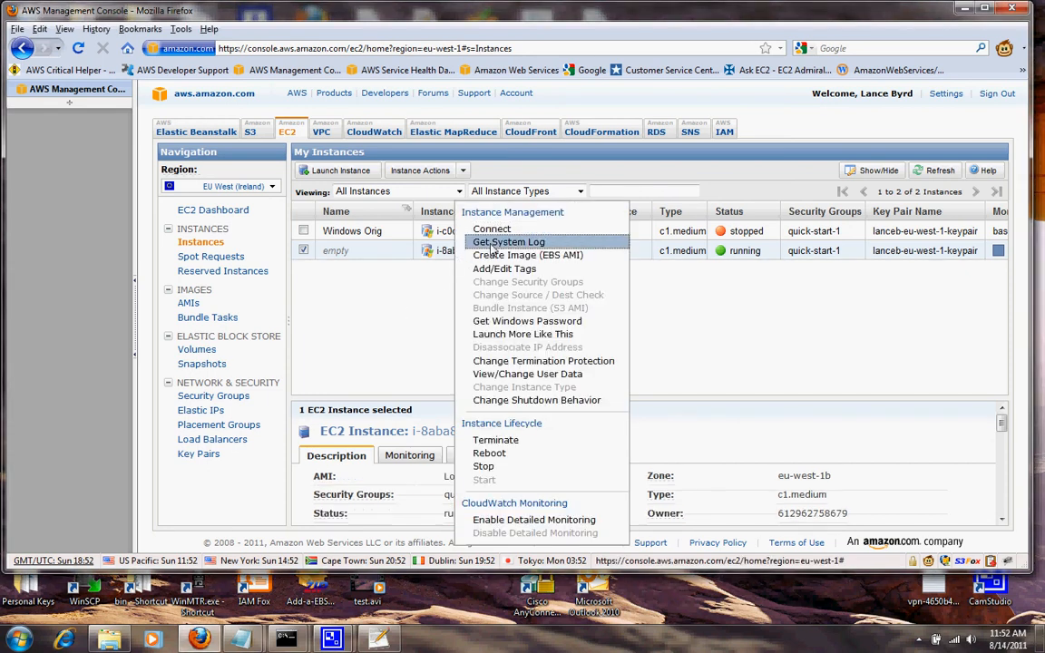
click(490, 242)
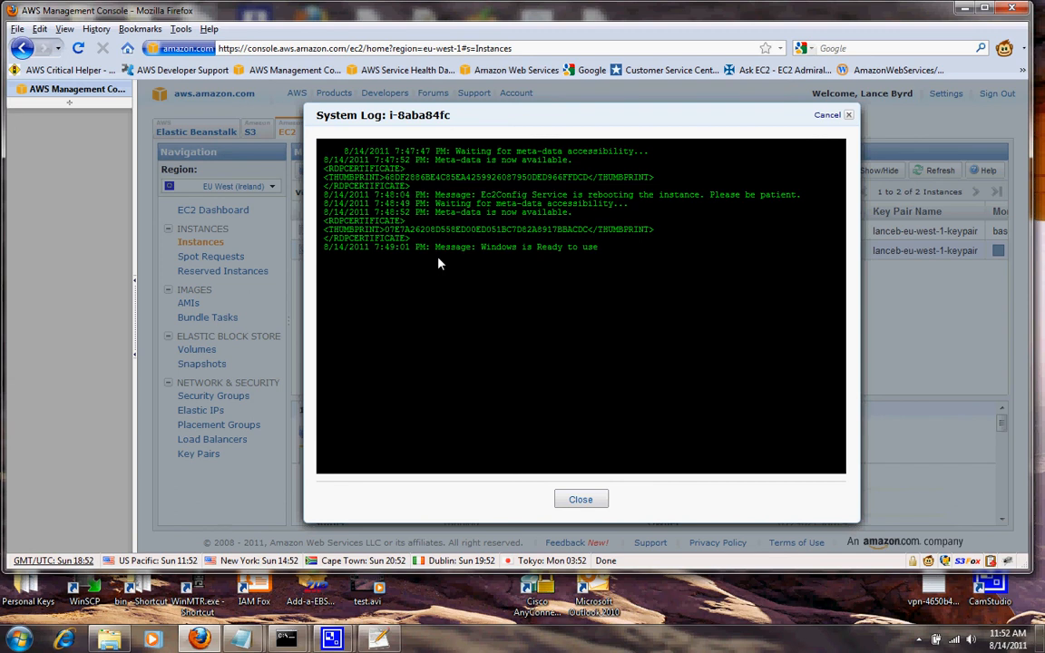
click(848, 116)
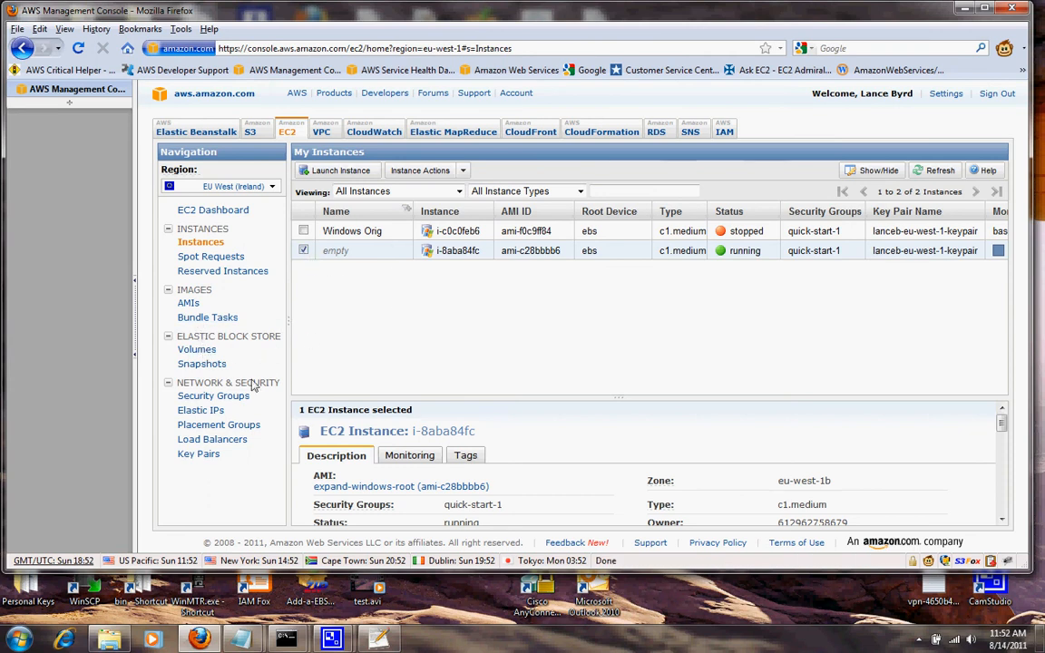
Disassociate Elastic IP 46.137.88.77 from the original Windows instance and refresh the address list.
click(214, 413)
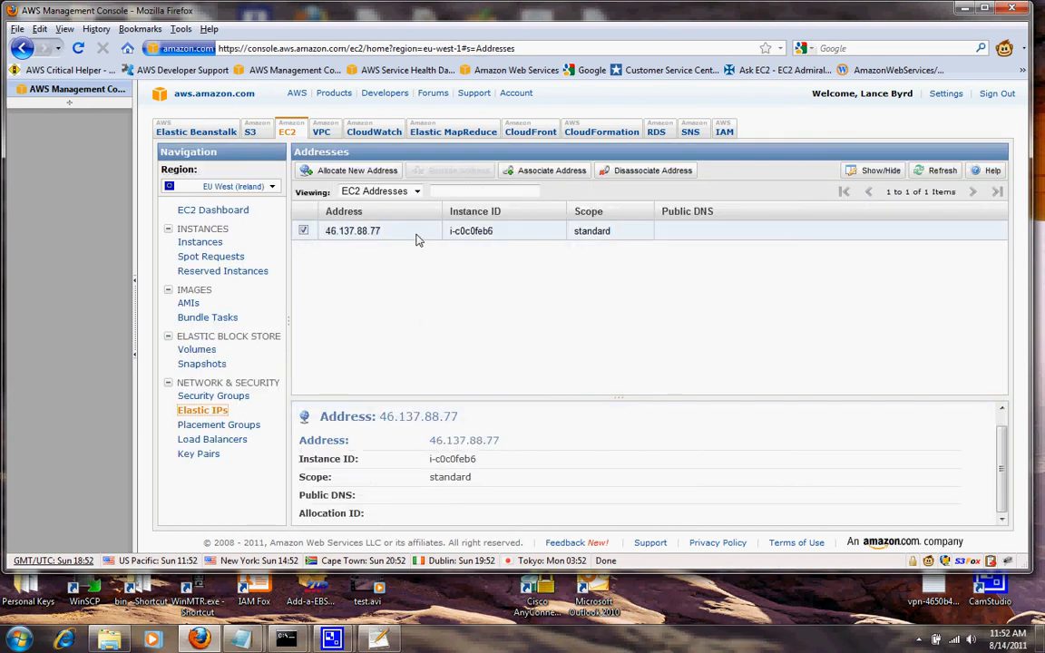
right_click(417, 239)
click(438, 255)
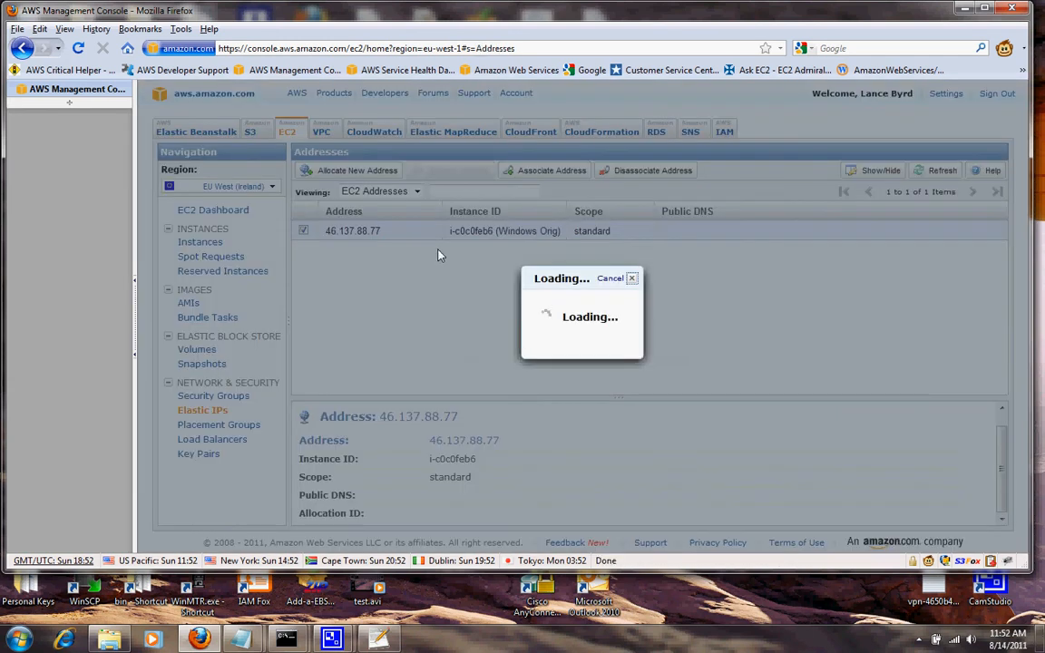
click(580, 306)
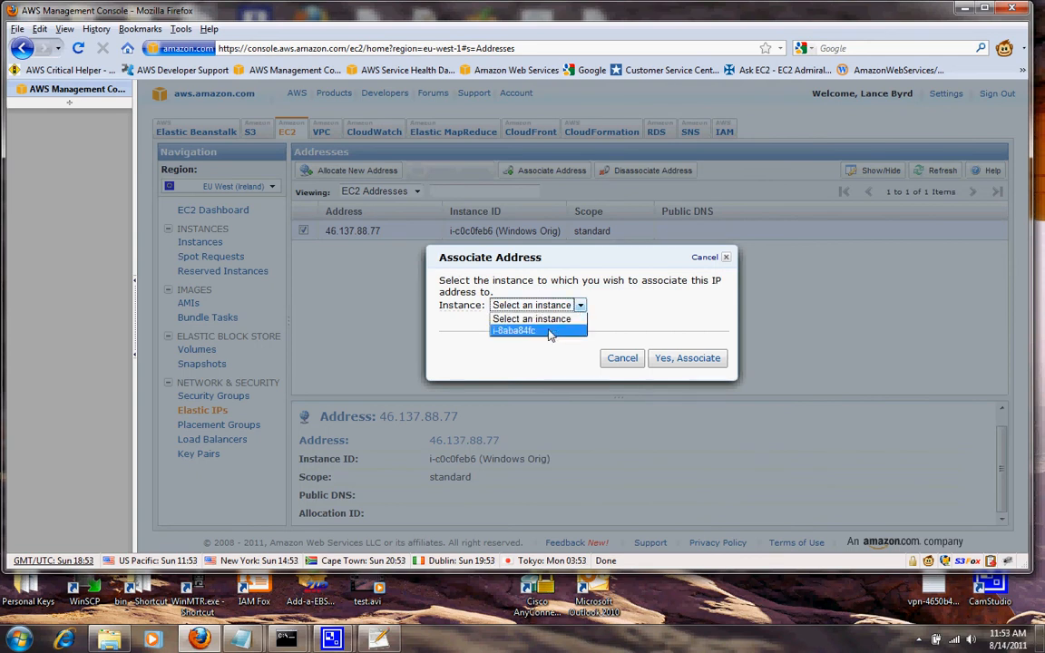
click(624, 328)
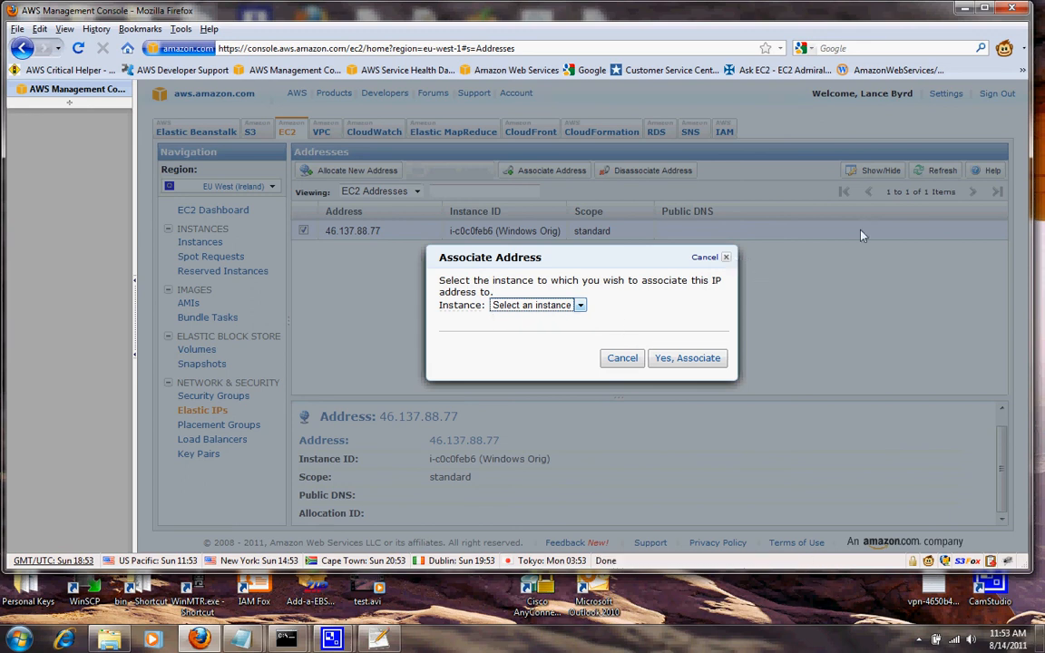
click(726, 257)
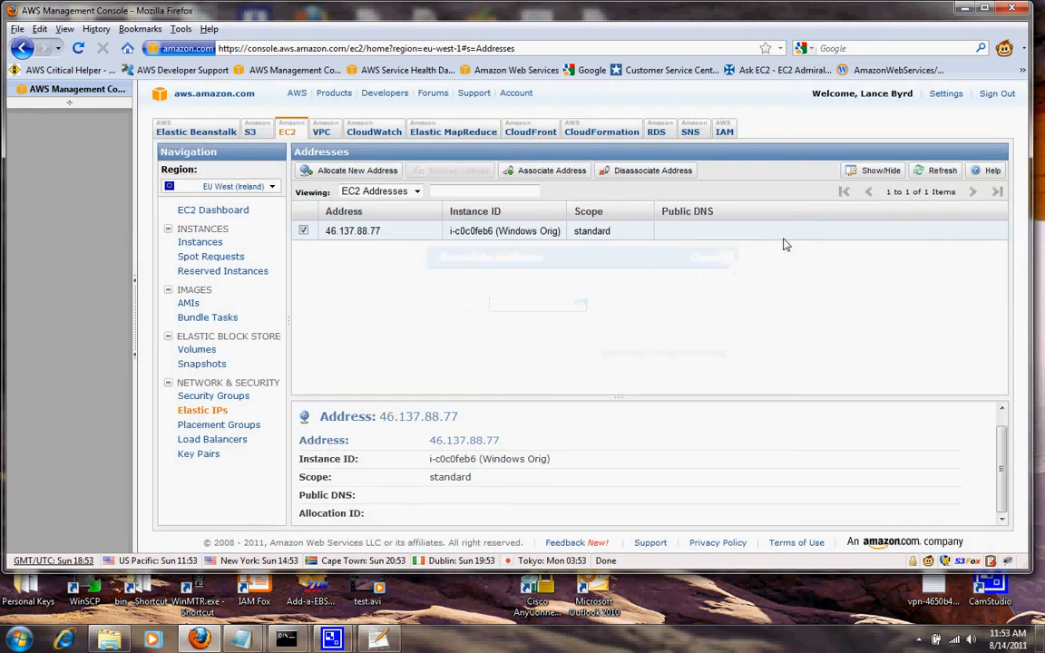
click(940, 170)
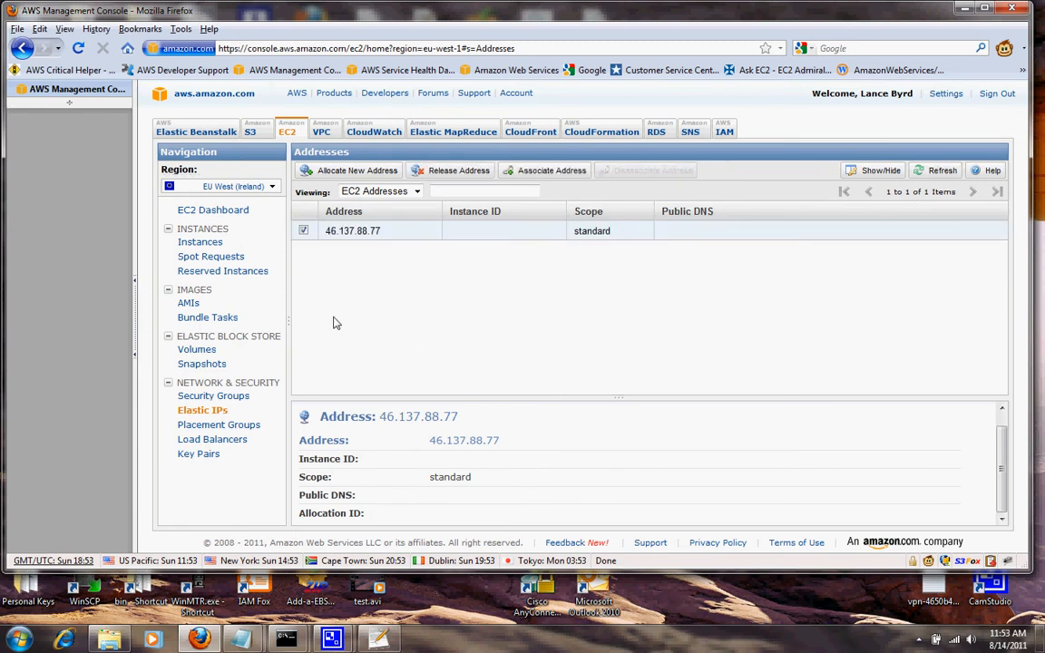
Review which instances the unattached address can join, cancel, and glance at the instances list.
right_click(372, 234)
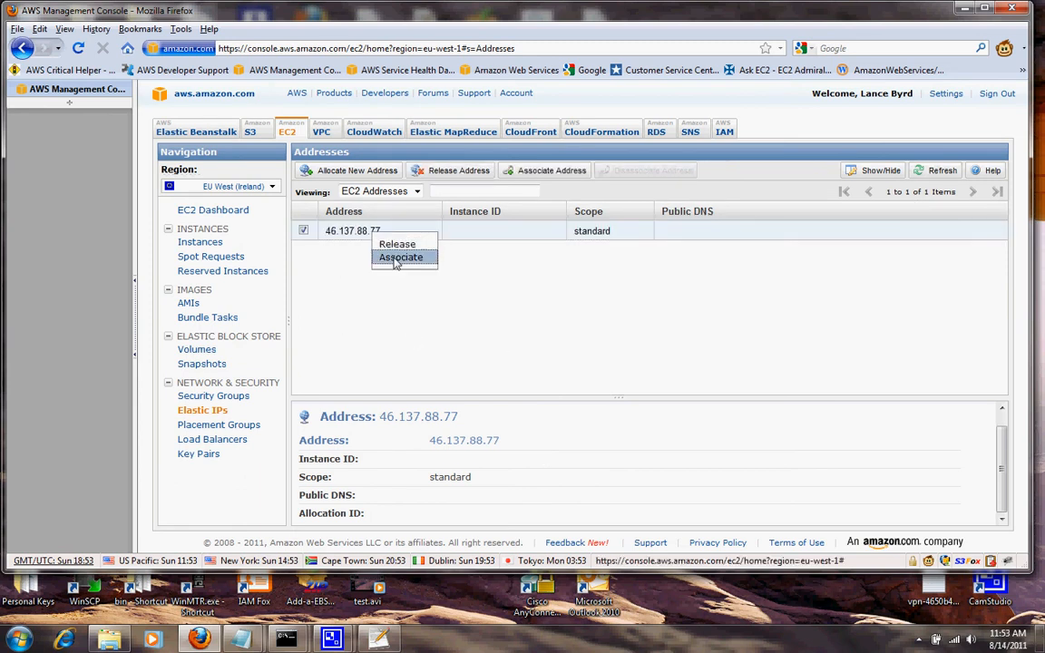
click(396, 259)
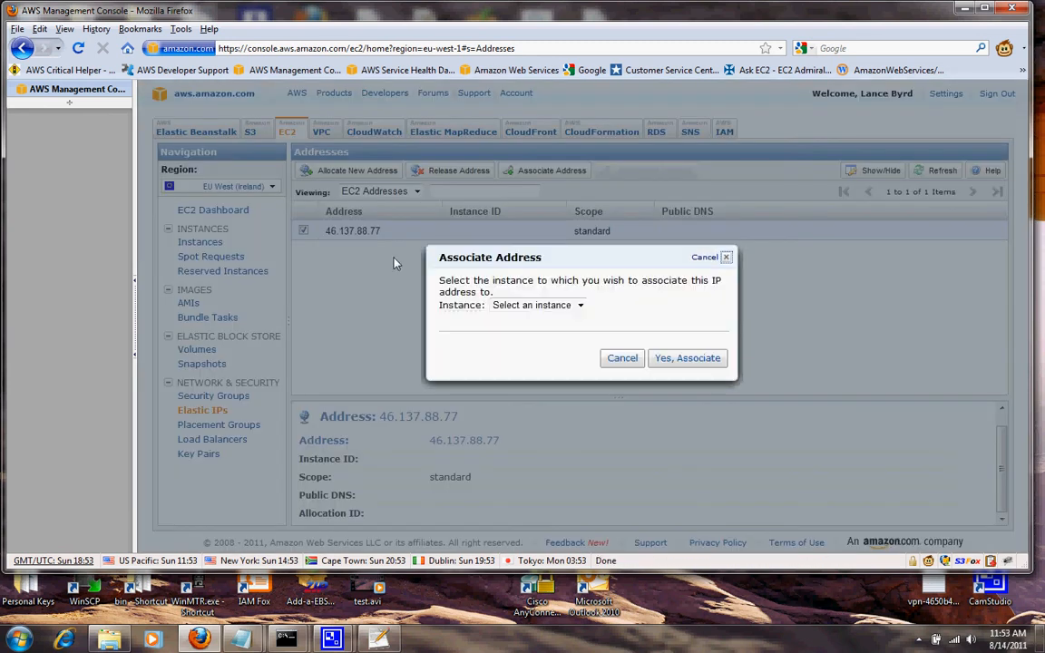
click(580, 306)
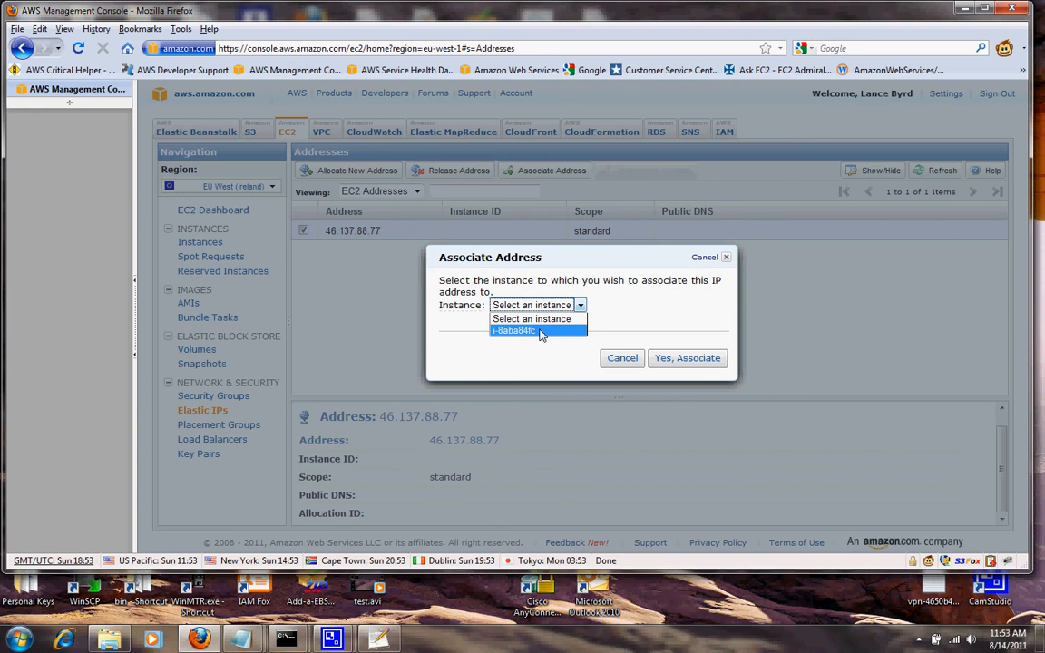
click(620, 359)
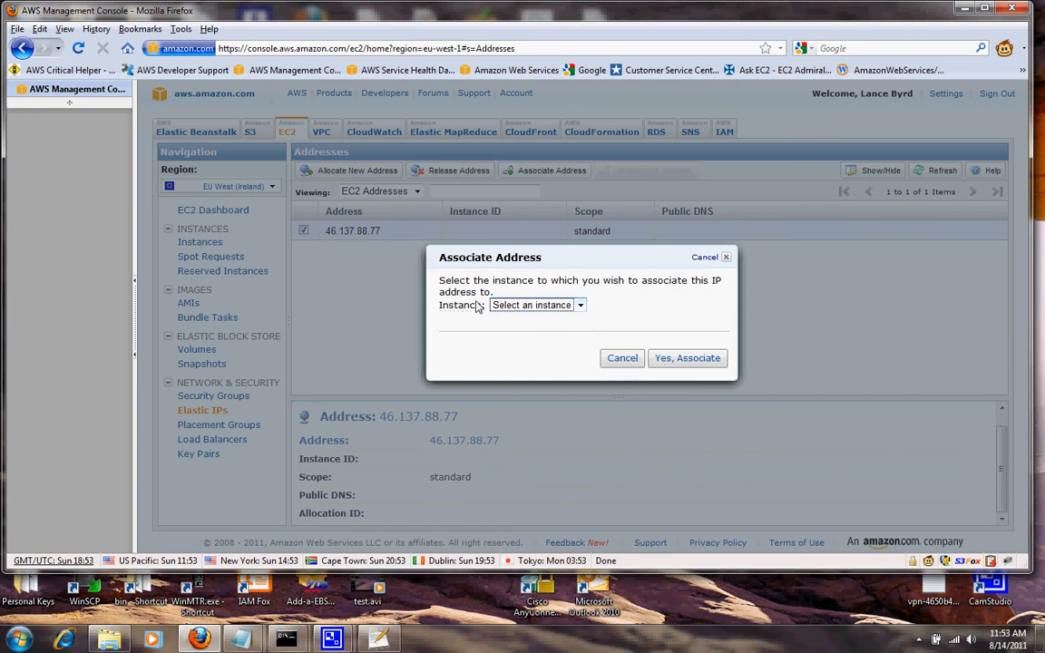
click(622, 359)
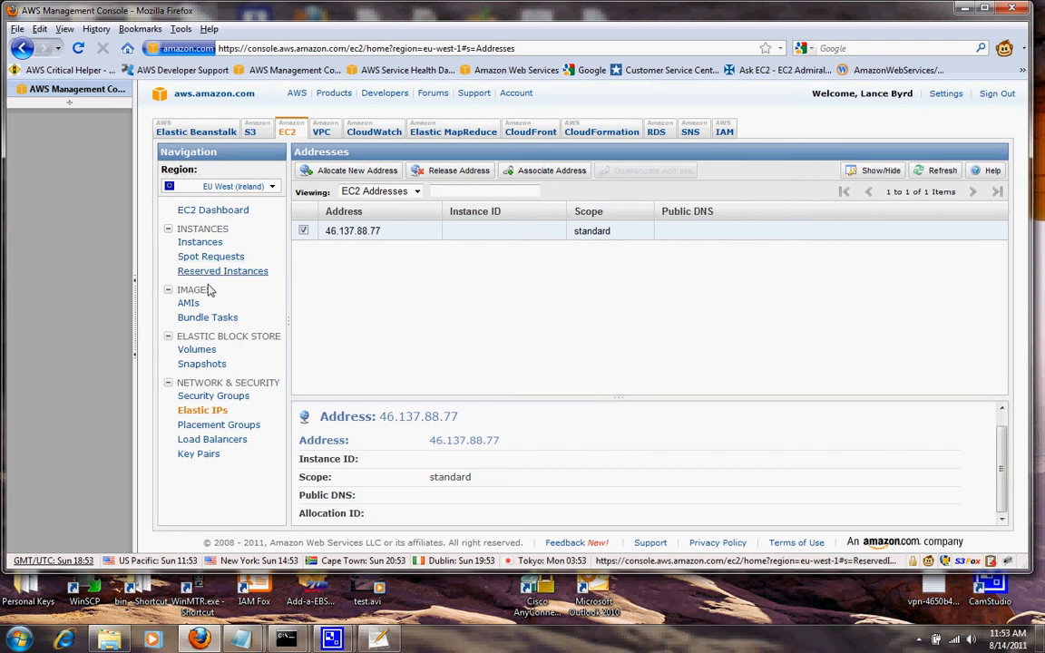
click(201, 242)
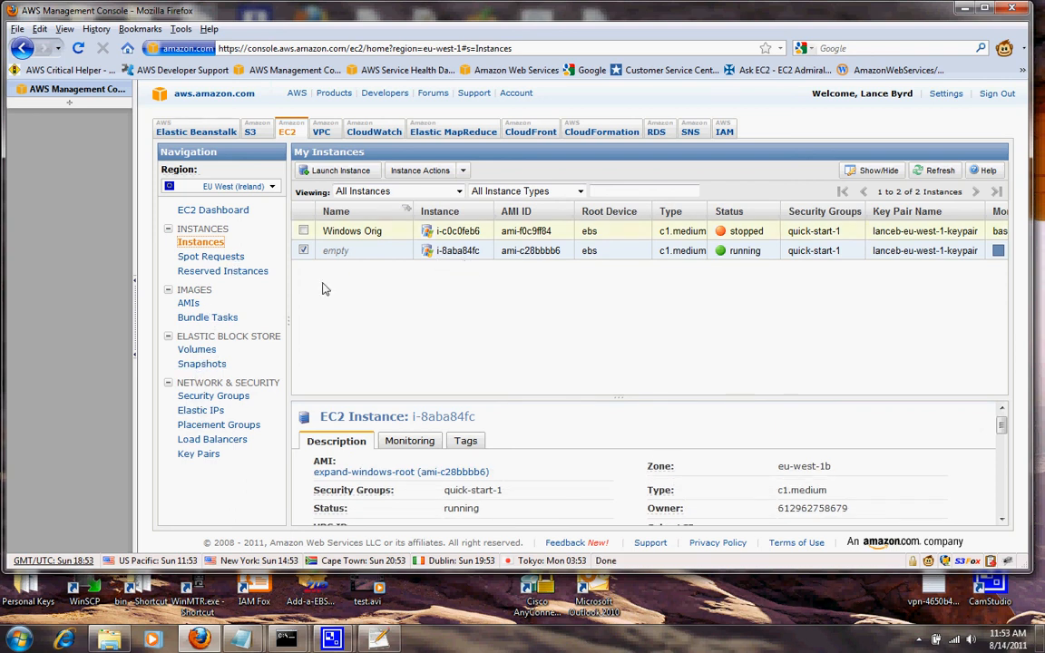
click(201, 410)
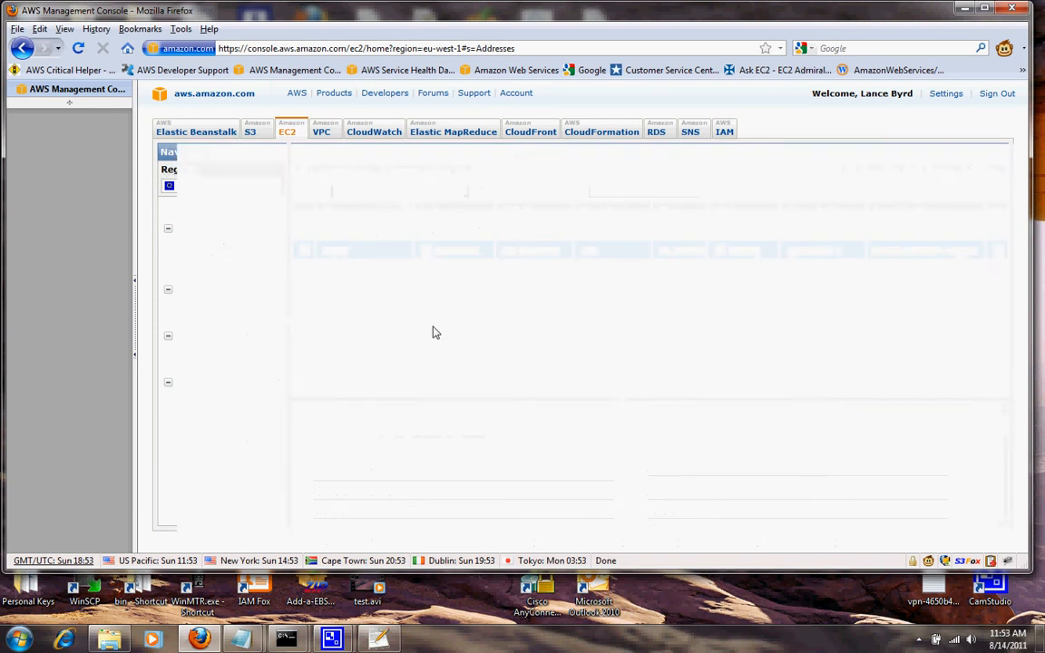
Associate Elastic IP 46.137.88.77 with the new instance i-8aba84fc.
right_click(497, 233)
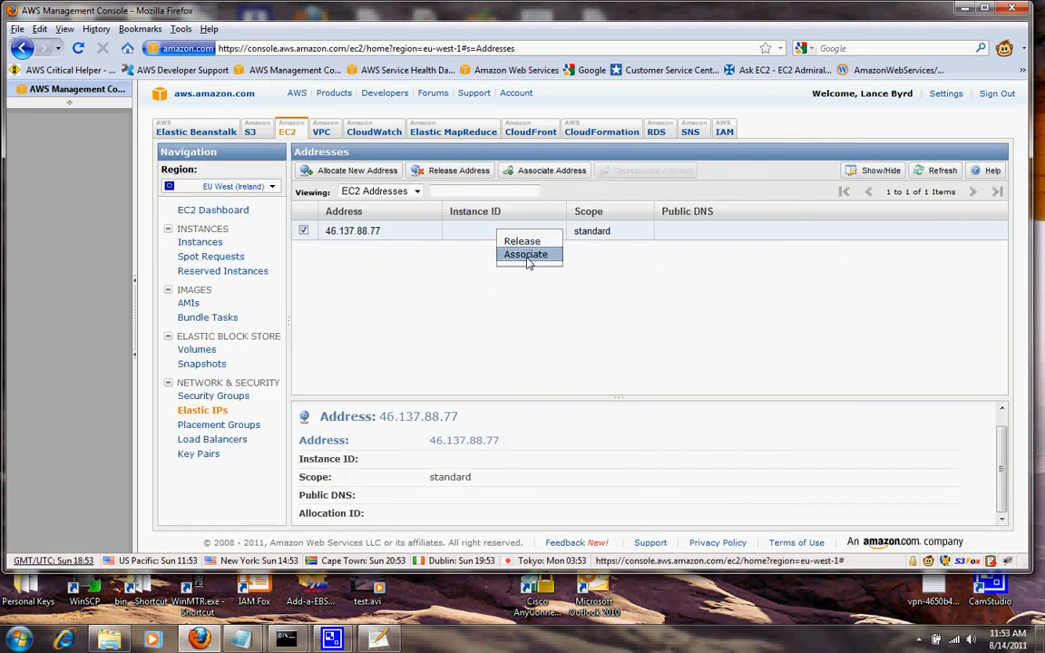
click(527, 261)
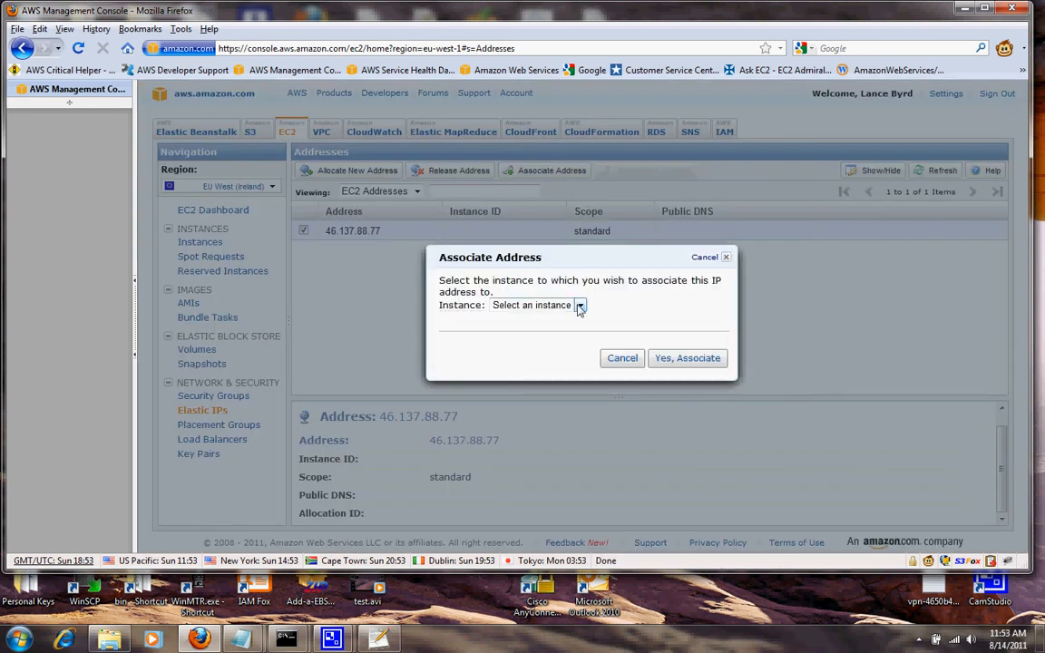
click(580, 305)
click(532, 332)
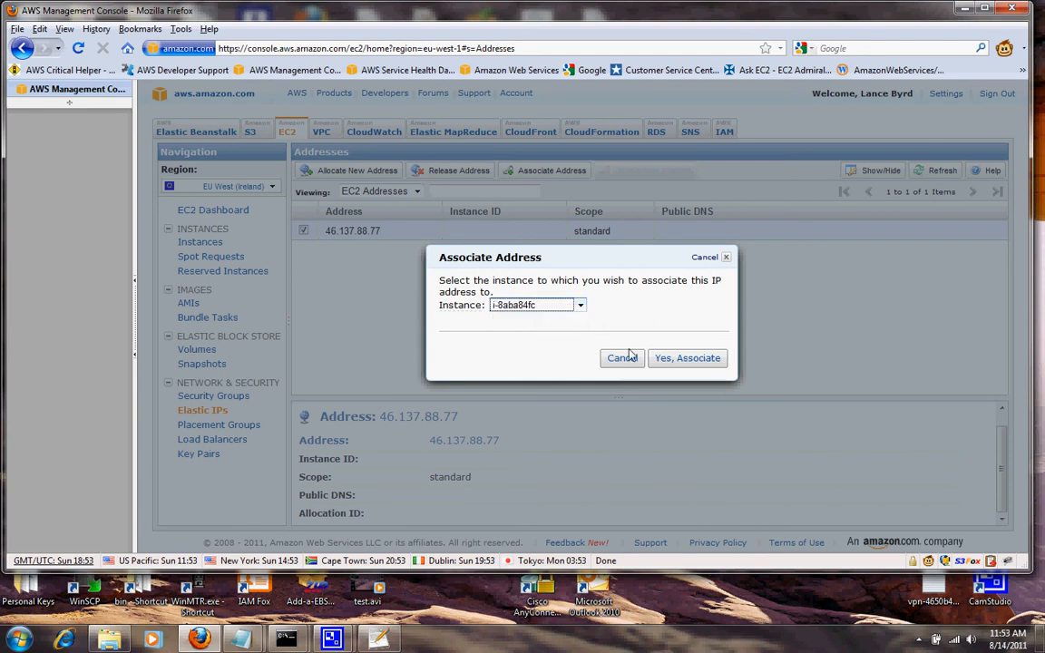
click(687, 359)
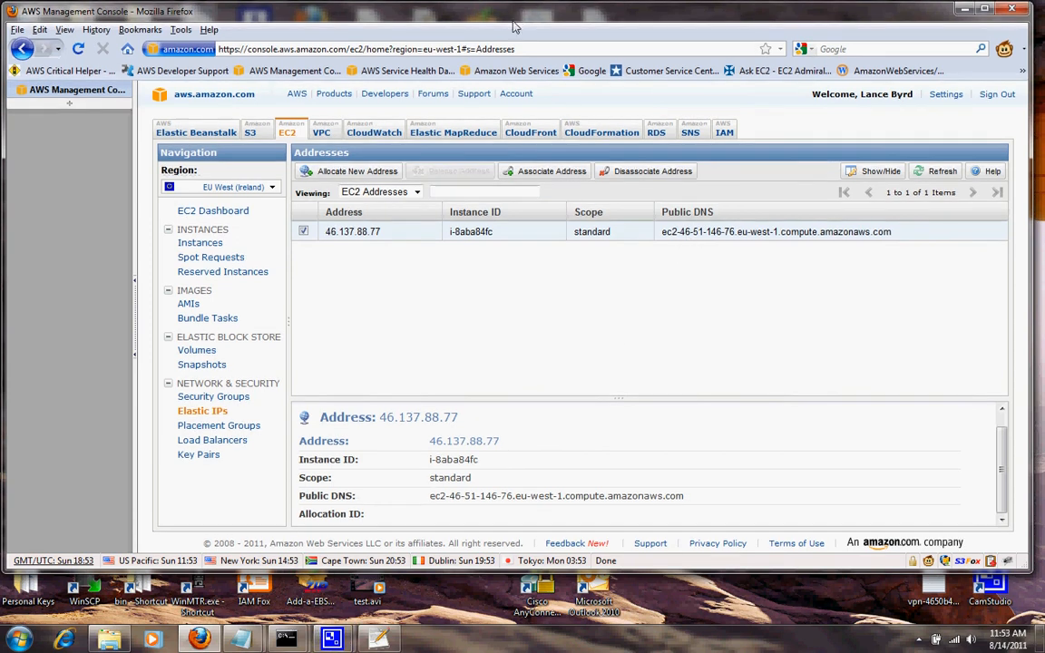
drag(512, 7, 517, 60)
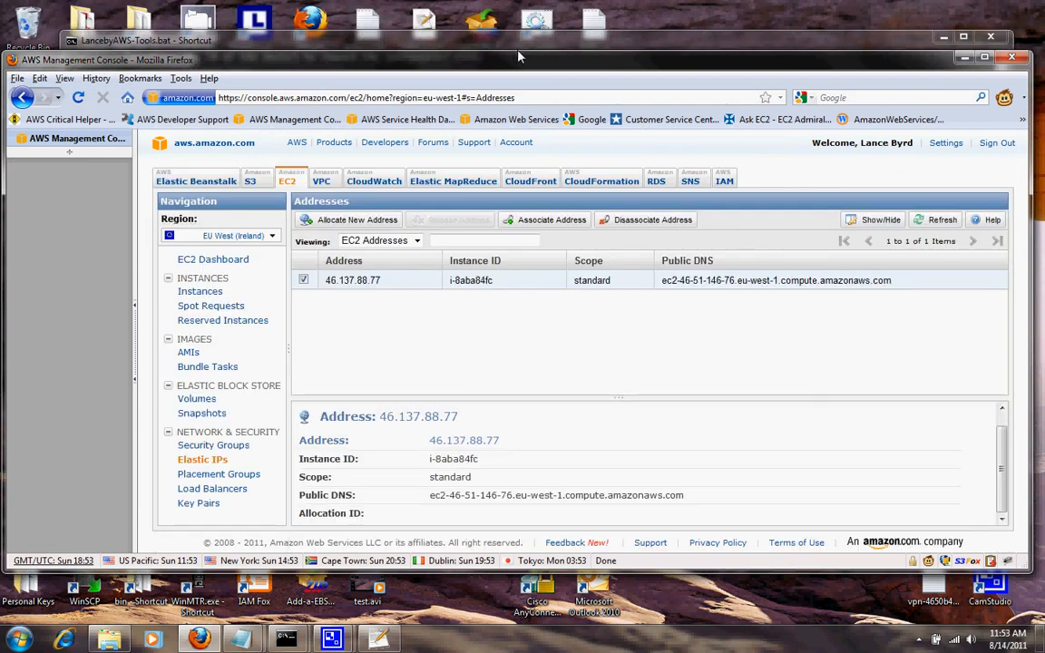
Start a Remote Desktop connection to 46.137.88.77, abort it, and return to the AWS console.
click(964, 60)
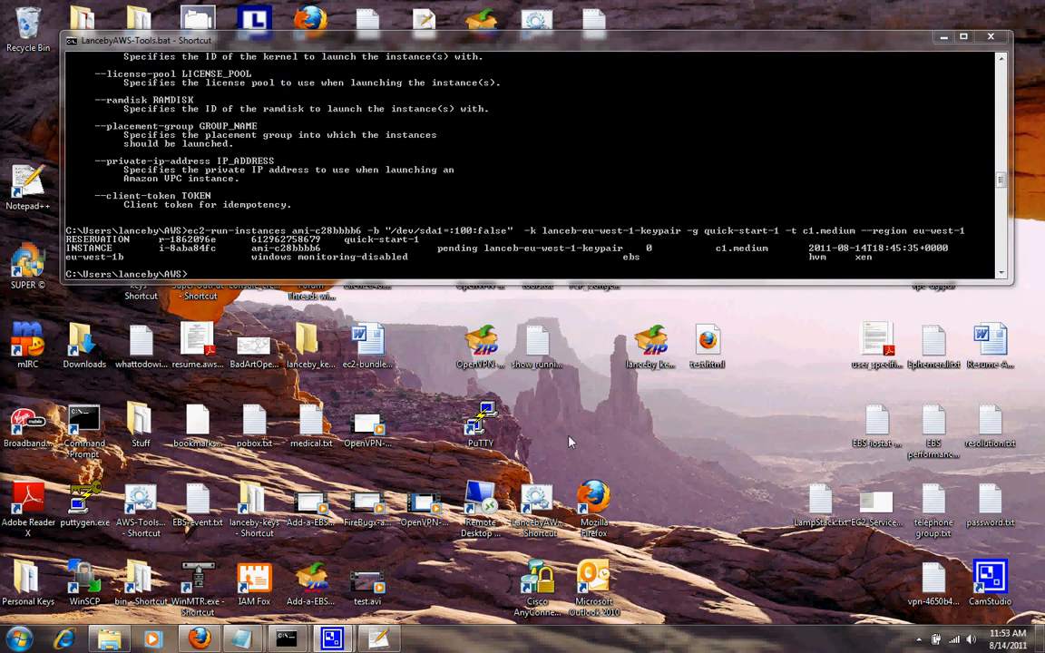
double_click(480, 499)
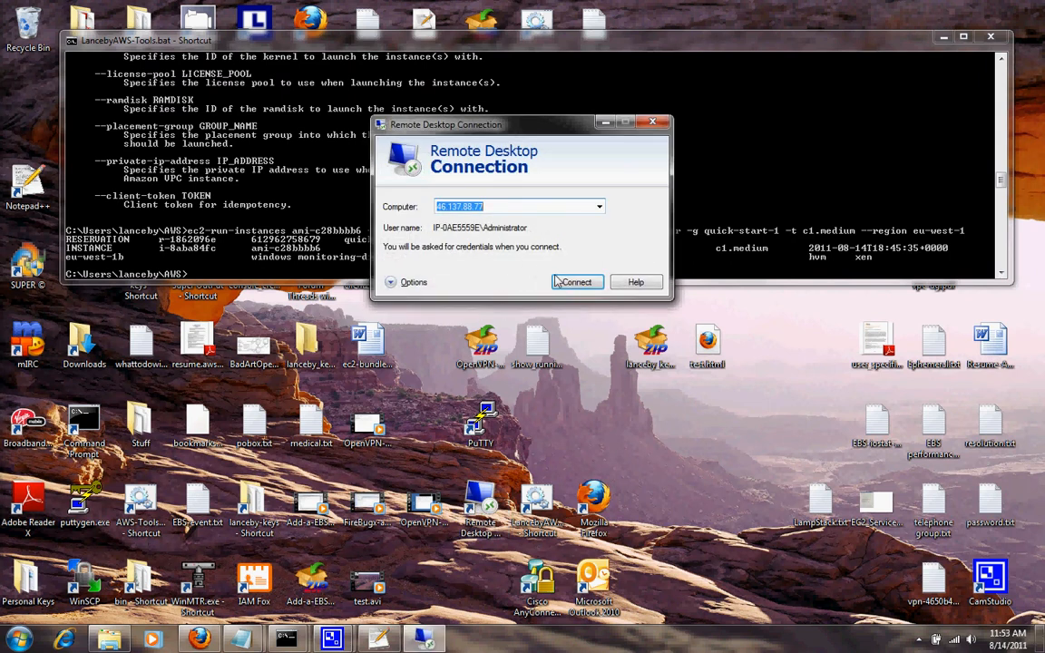
click(575, 283)
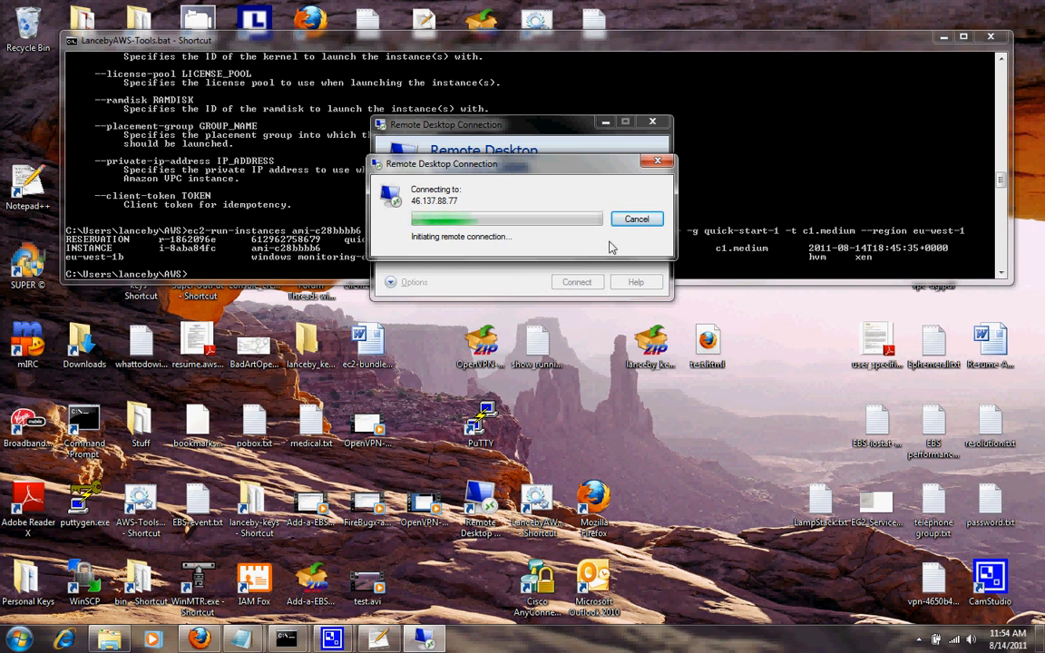
click(635, 221)
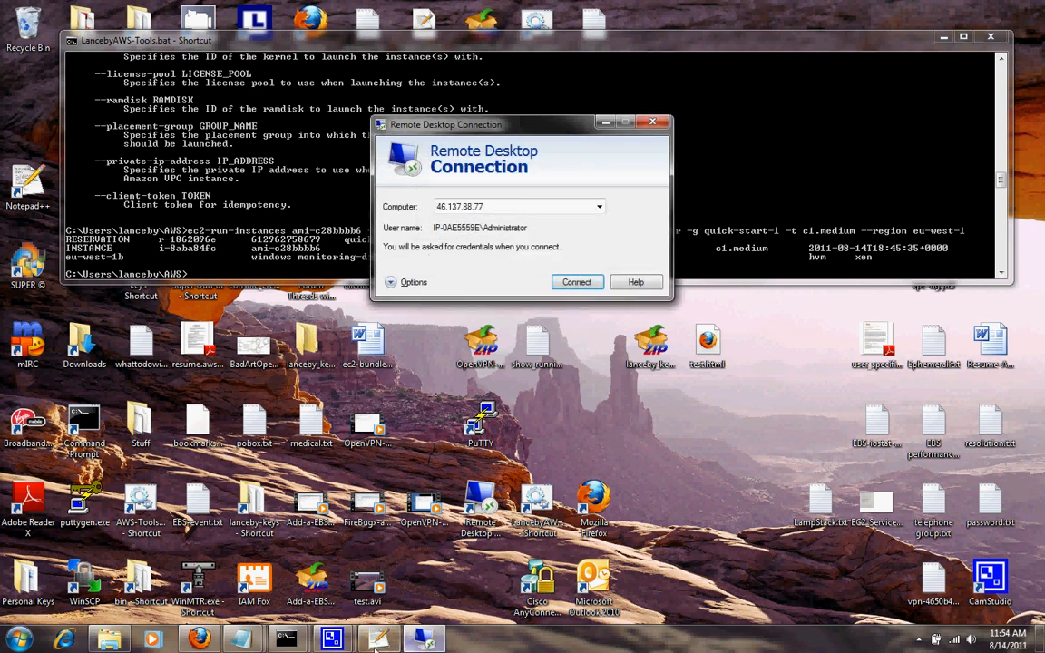
click(200, 640)
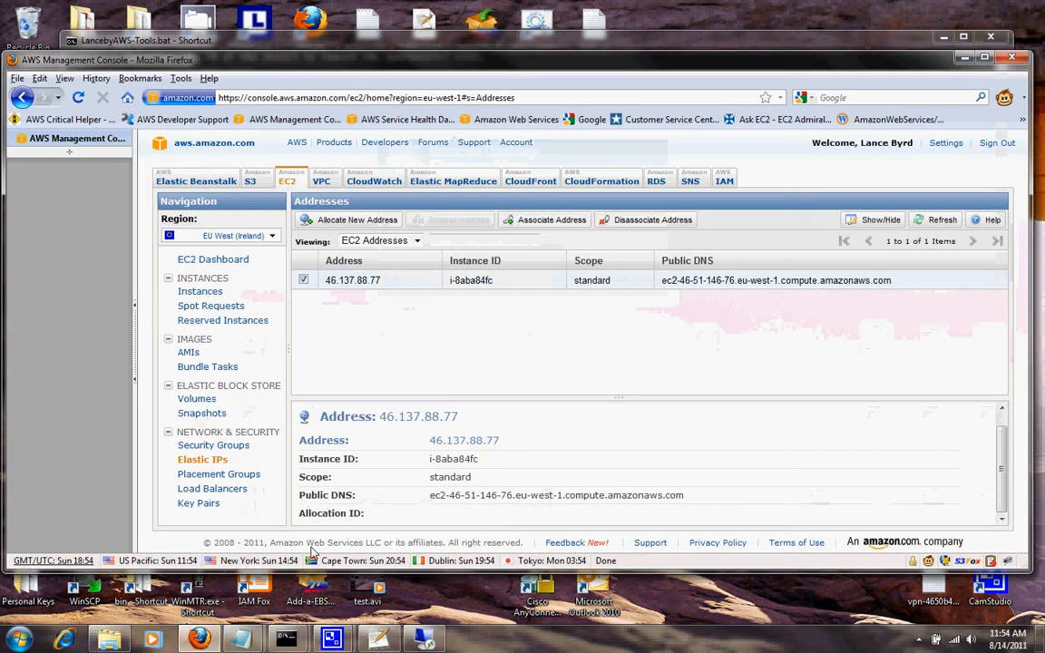
Refresh the Instances list and check the details confirm i-8aba84fc holds Elastic IP 46.137.88.77.
click(201, 292)
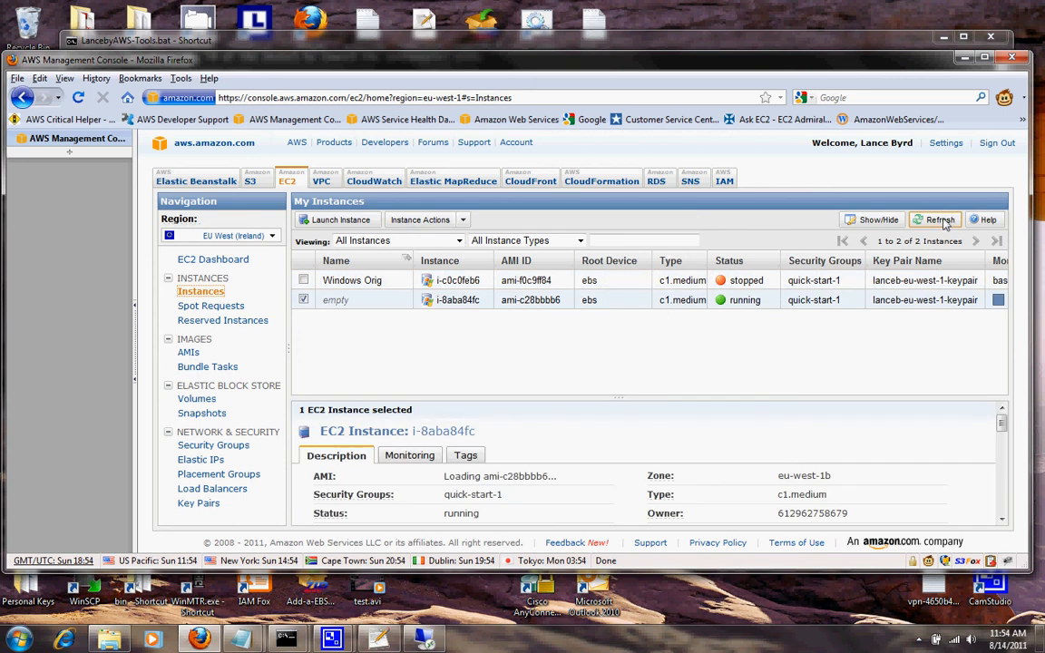
click(941, 221)
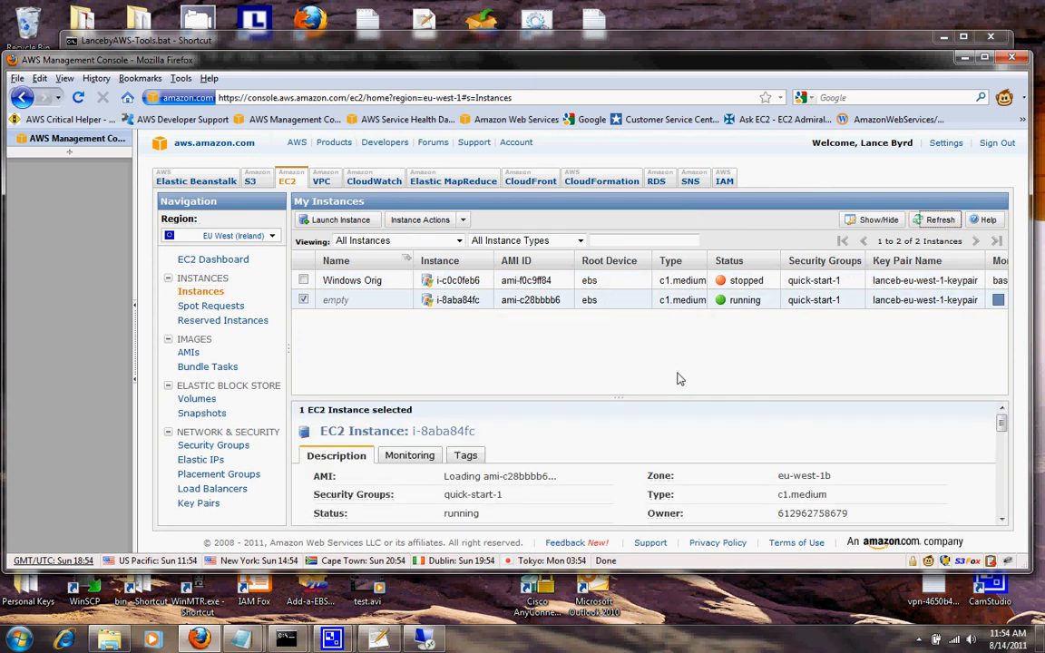
drag(997, 427, 998, 459)
scroll(474, 495, up, 1)
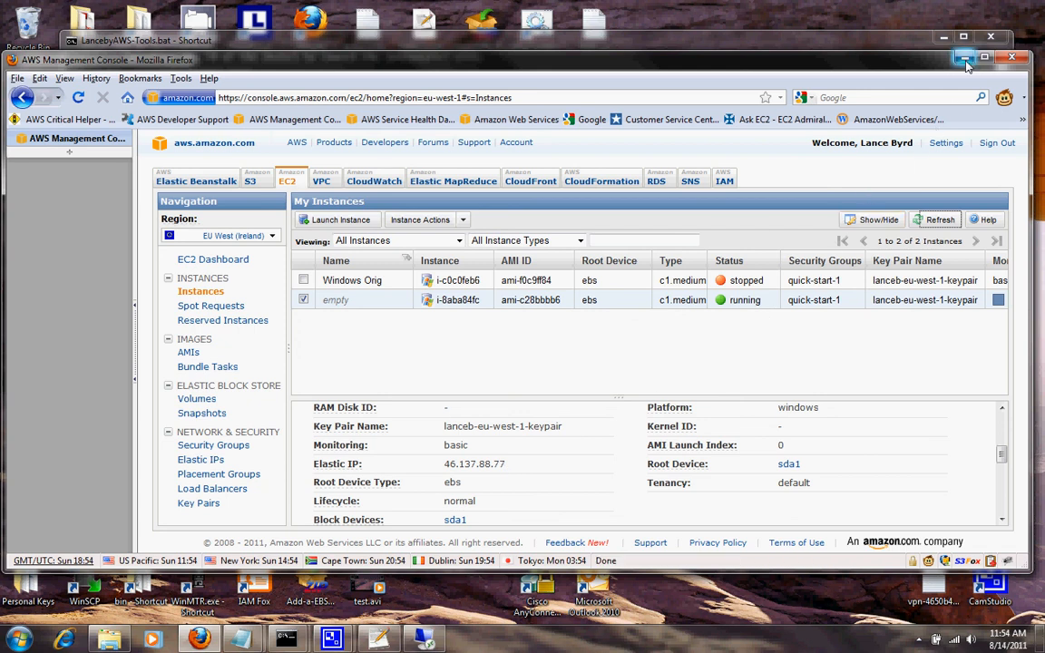
Connect to 46.137.88.77 with the Administrator password and accept the unverified certificate.
click(422, 637)
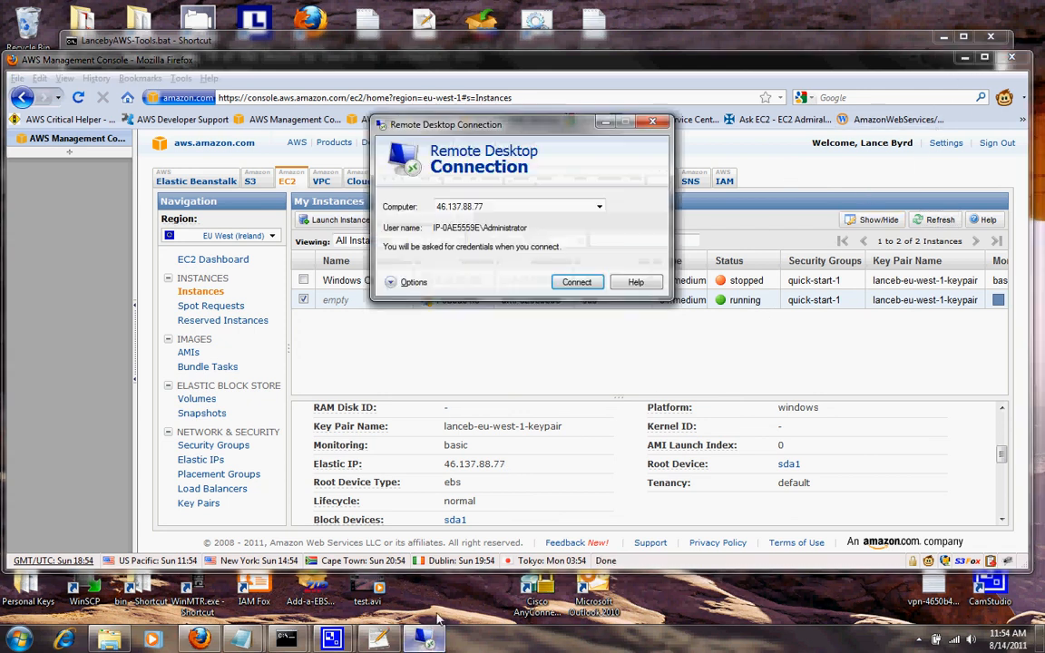
click(580, 282)
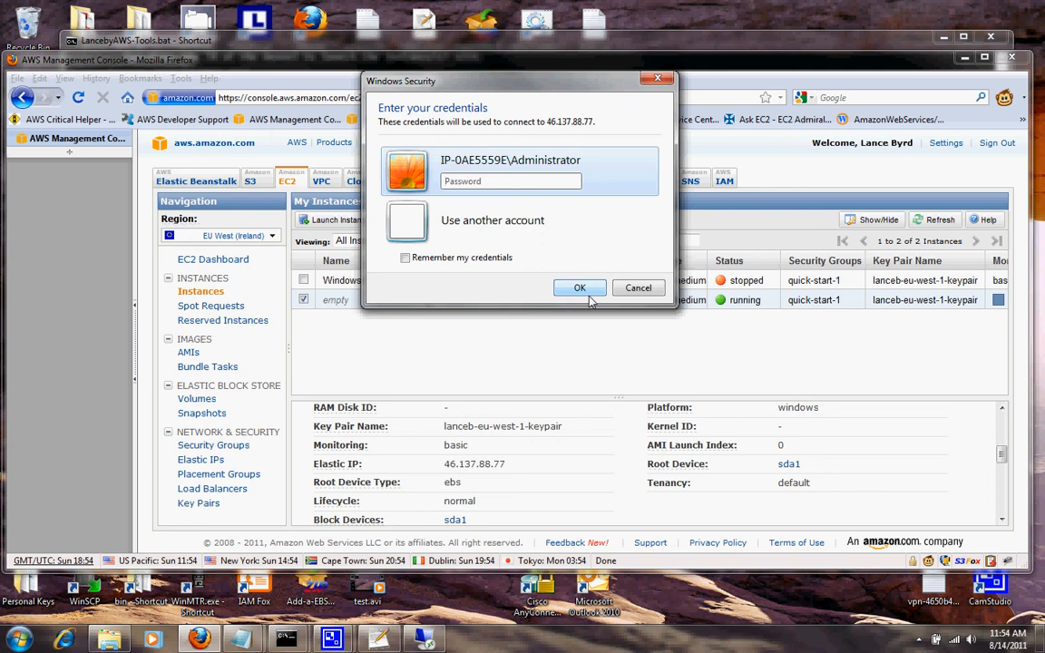
text(•)
click(582, 289)
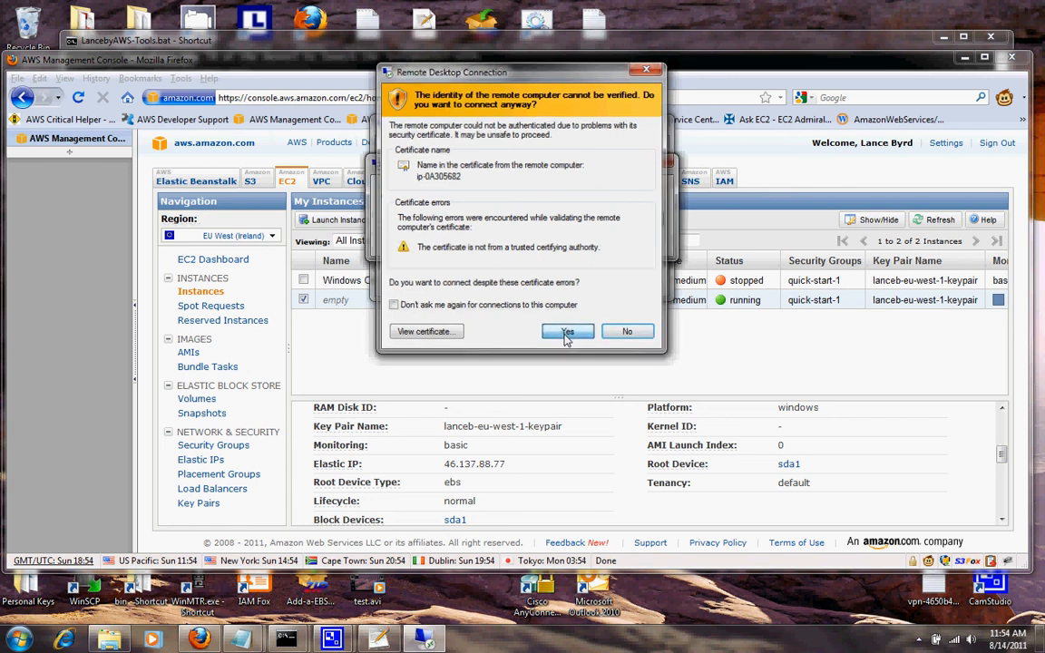
click(566, 333)
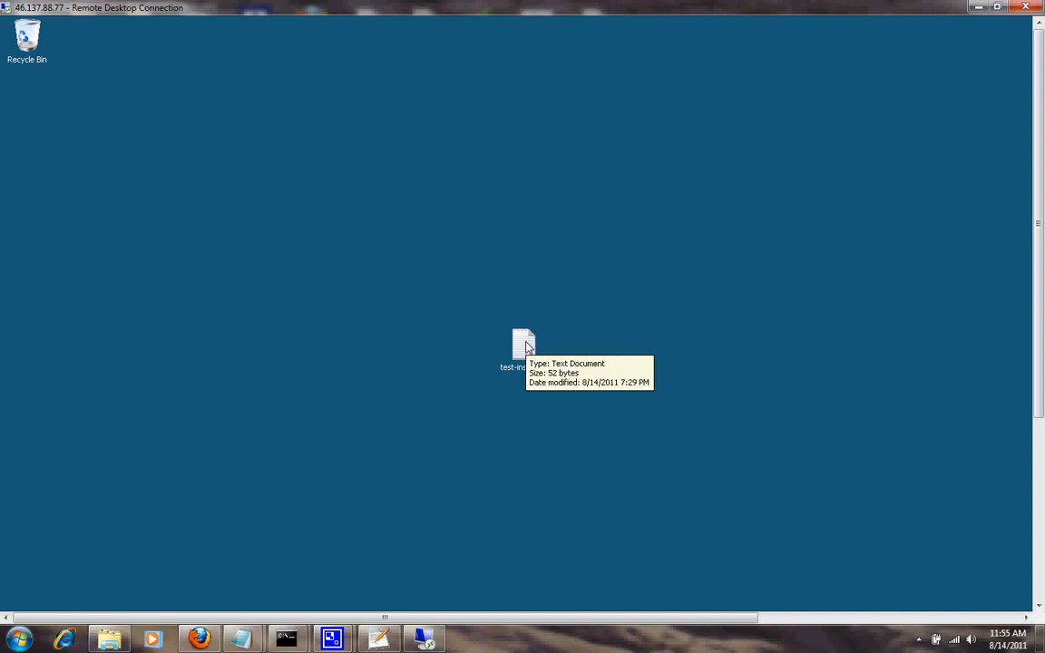
Read the test-instance note on the remote desktop and close Notepad.
double_click(528, 347)
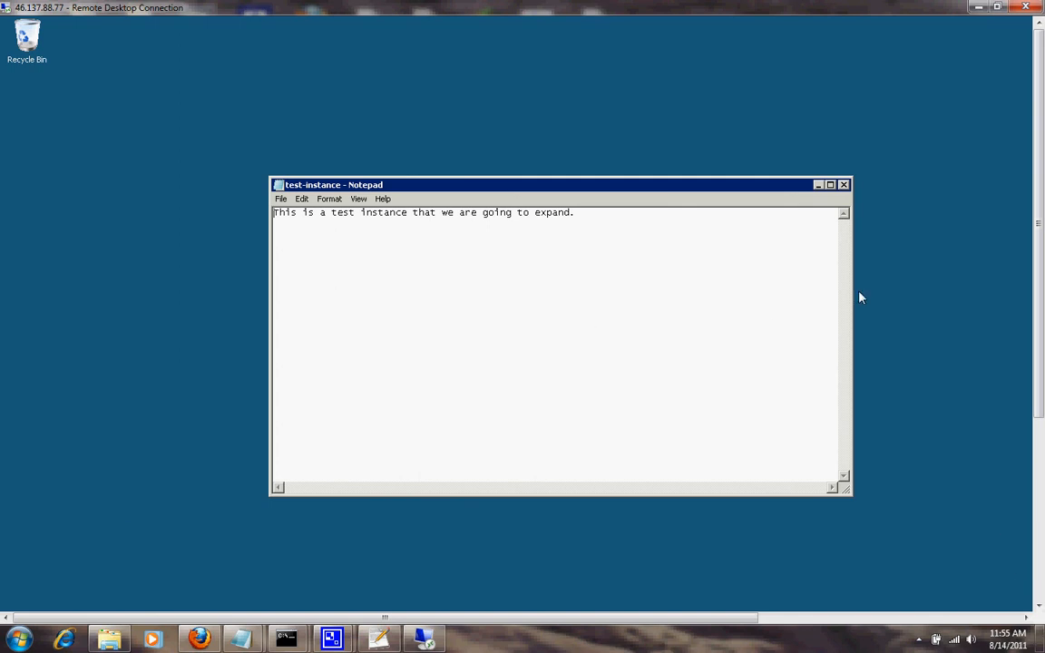
click(844, 185)
drag(1037, 194, 1025, 408)
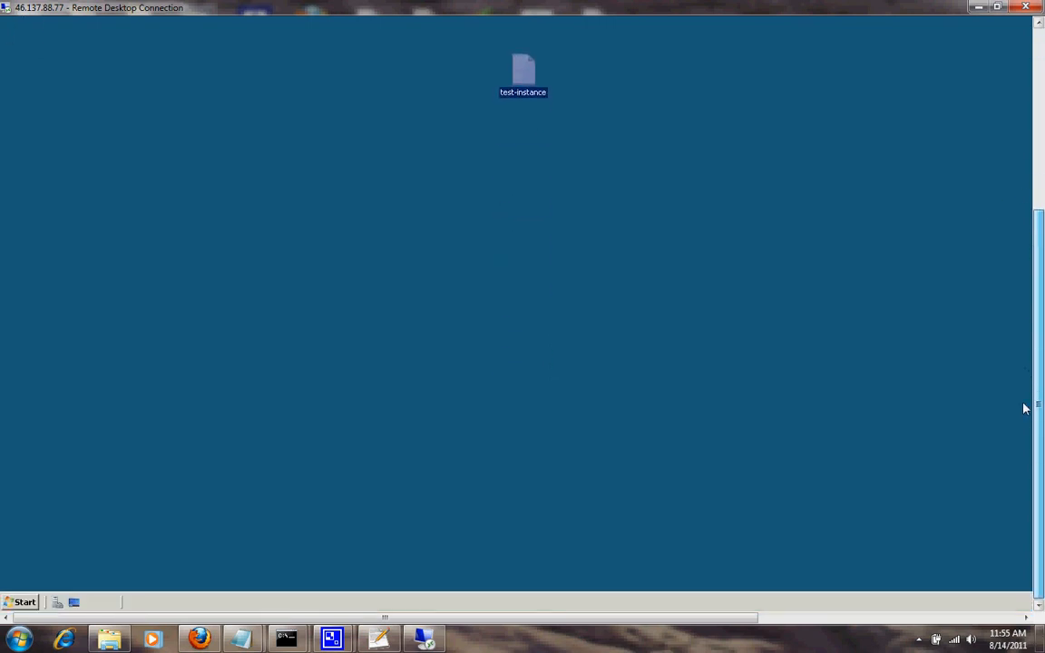
Launch Computer Management from Administrative Tools on the remote machine.
click(20, 602)
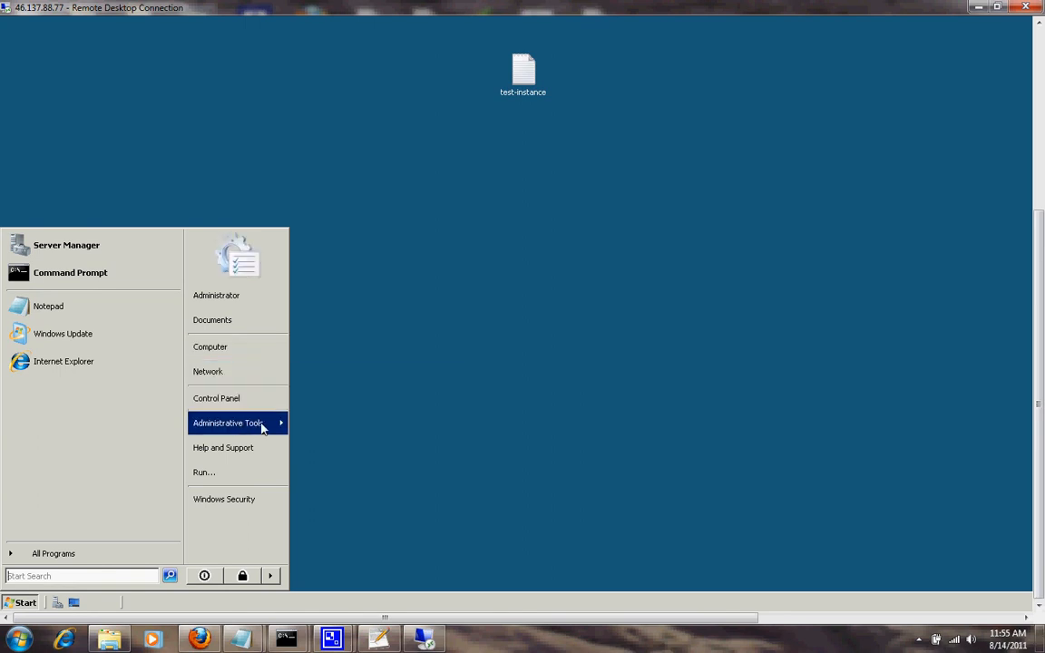
mouse_move(261, 427)
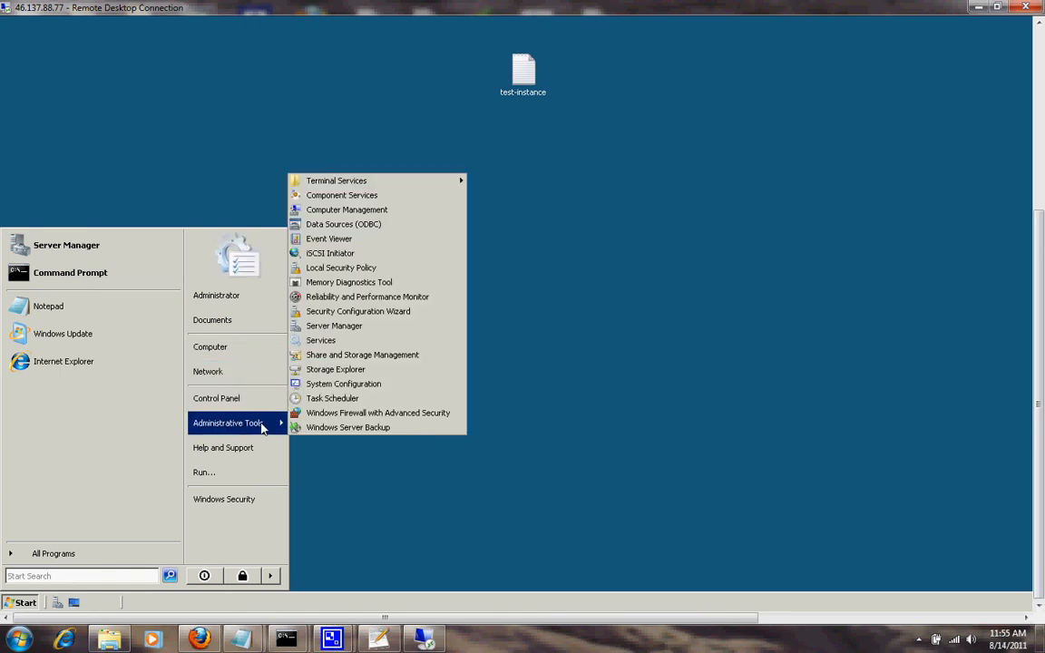
click(353, 211)
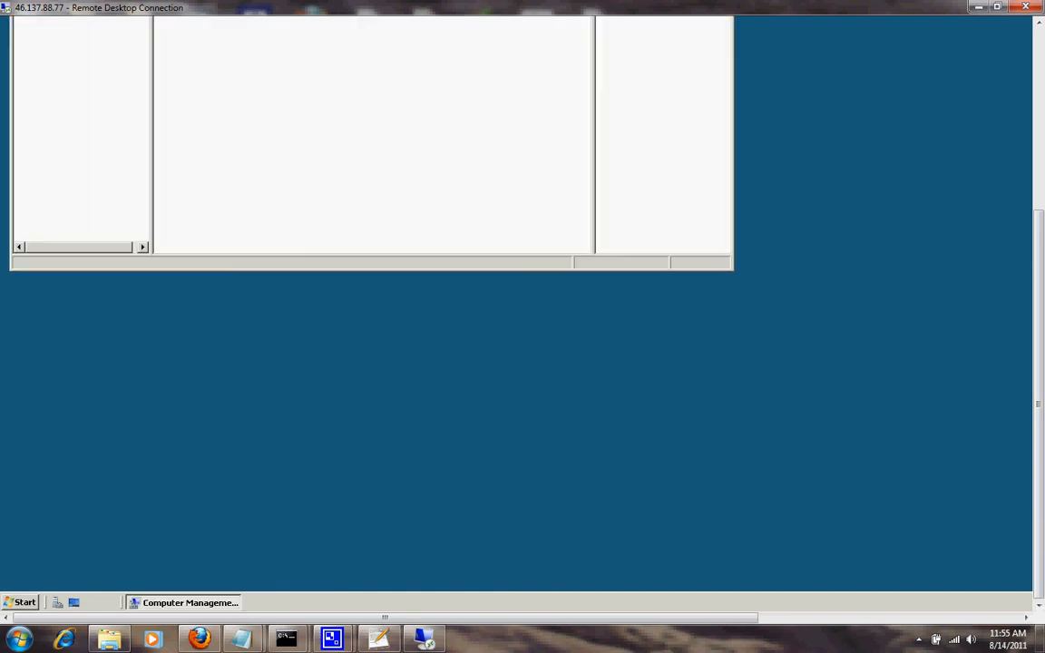
drag(1030, 369, 1019, 193)
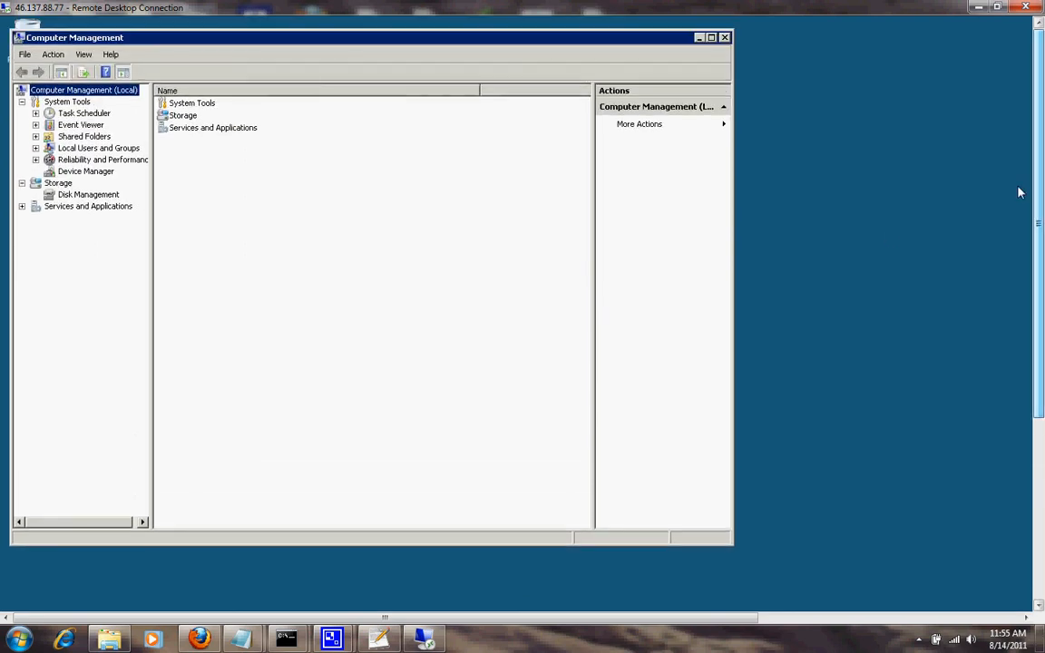
Extend C: by all 71680 MB of unallocated space in Disk Management, then close Computer Management.
click(92, 196)
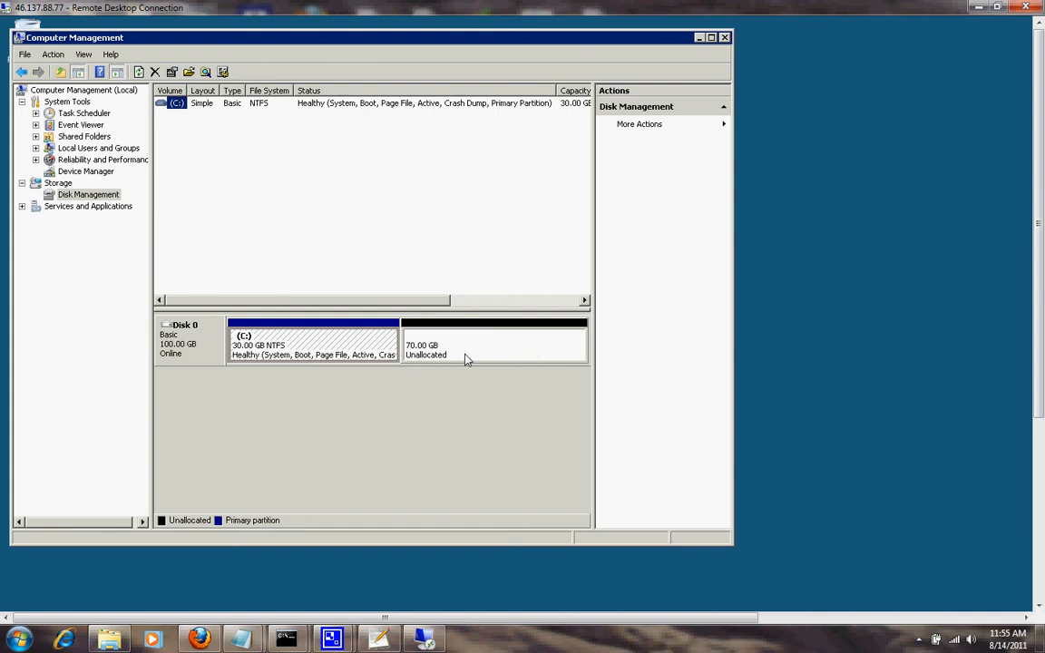
right_click(390, 345)
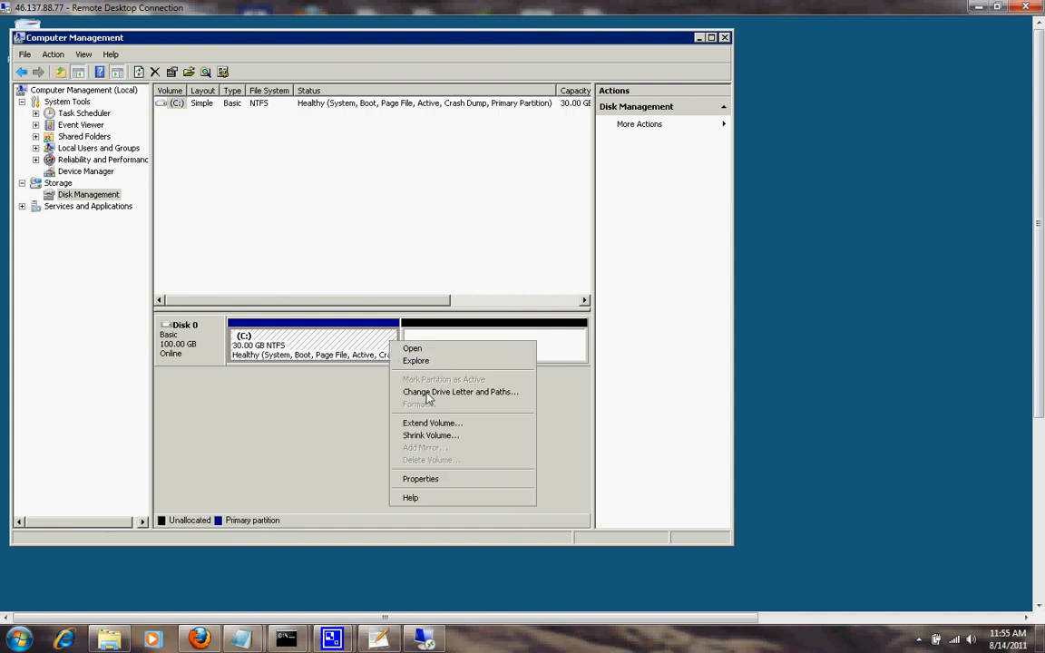
click(433, 423)
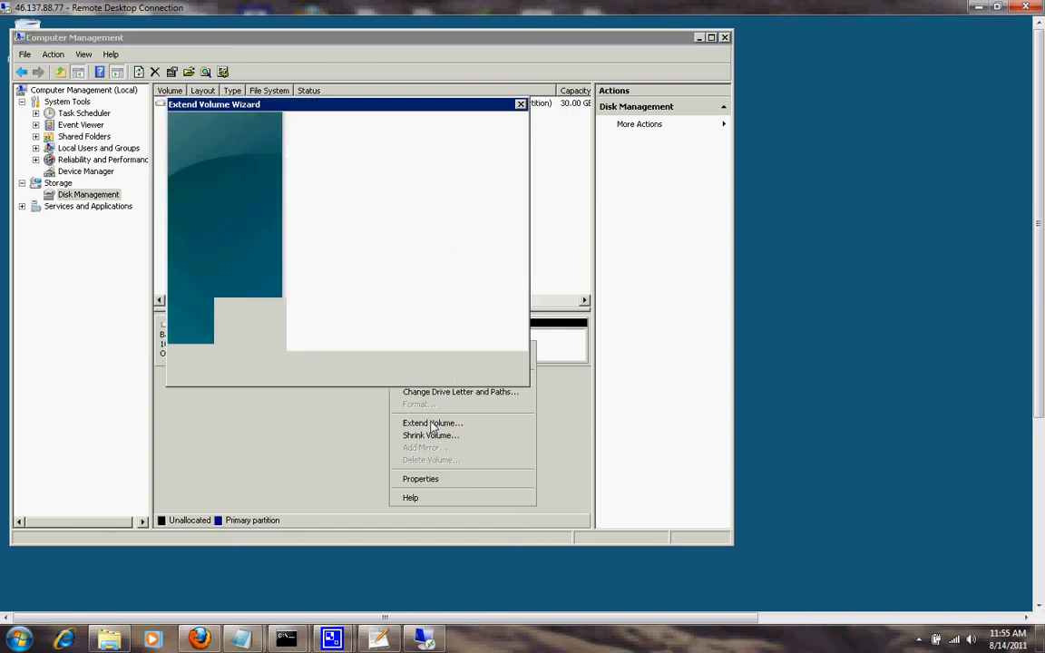
click(430, 370)
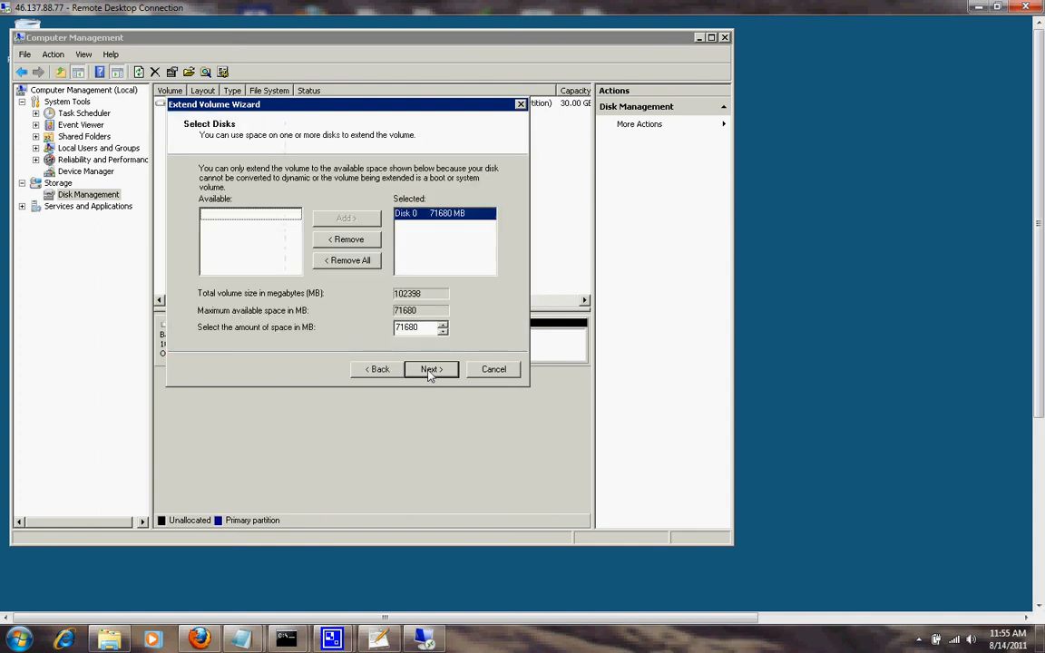
click(430, 370)
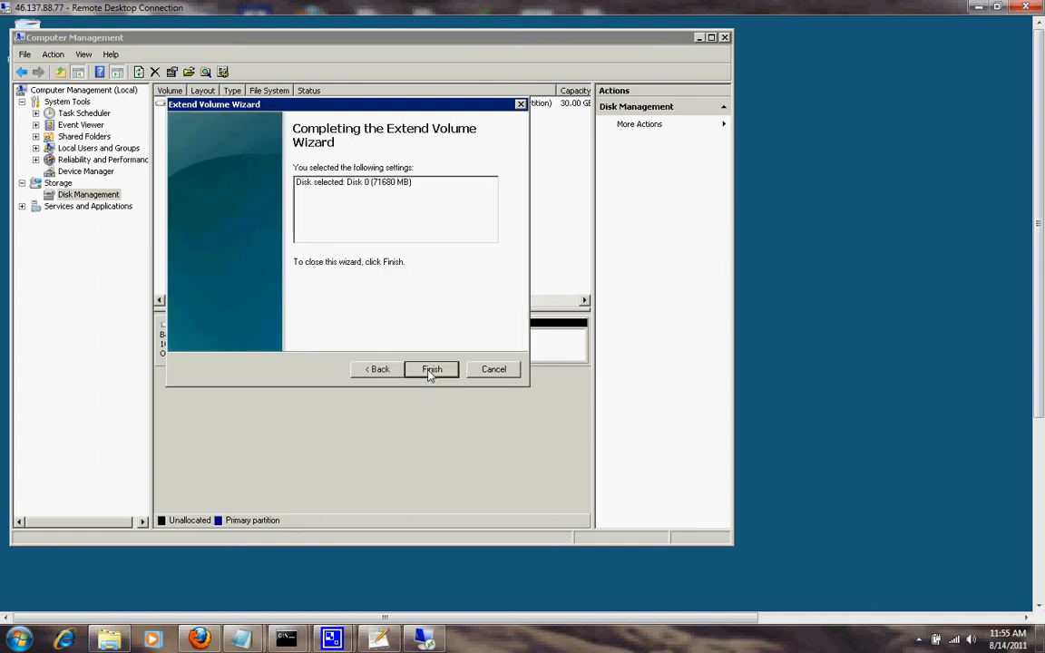
click(430, 370)
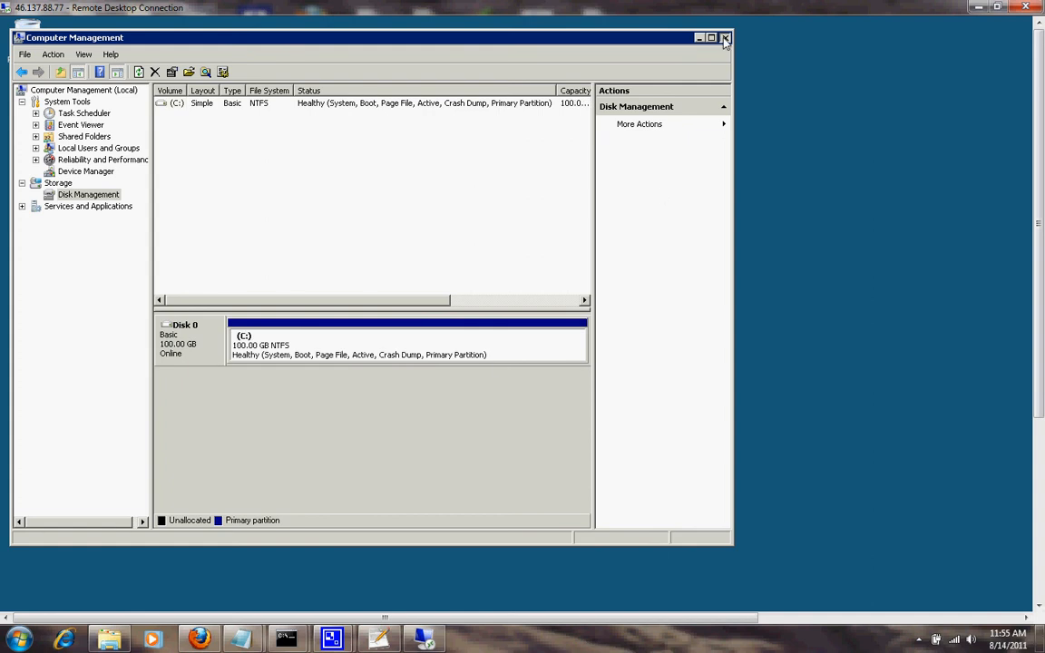
click(724, 38)
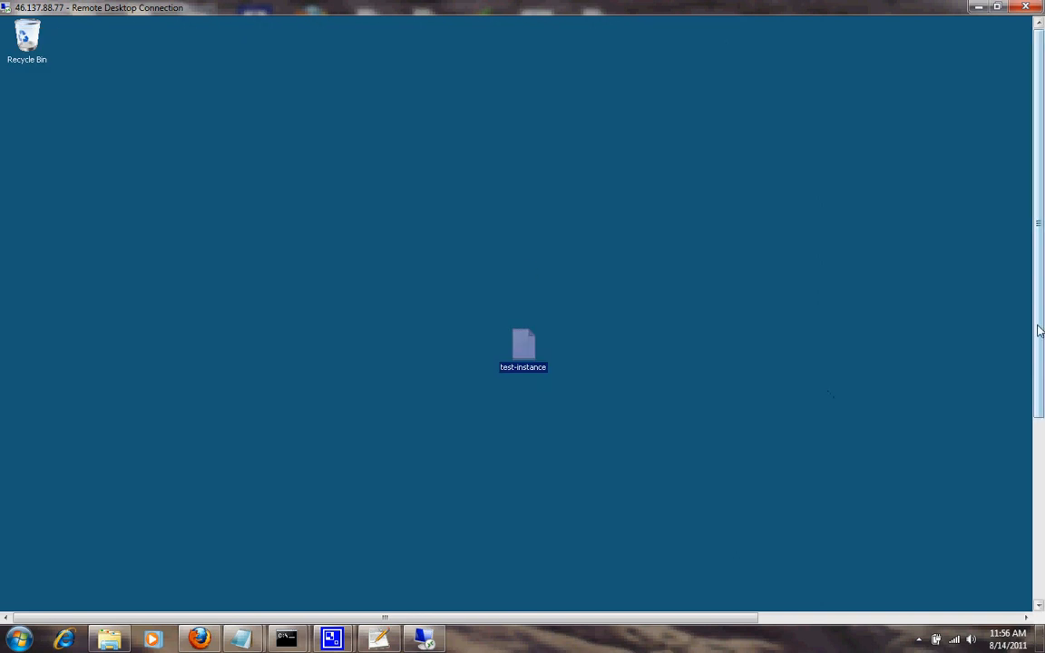
Open Local Disk (C:) Properties from Computer, showing 99.9 GB capacity and 89.3 GB free.
drag(1038, 336, 1013, 532)
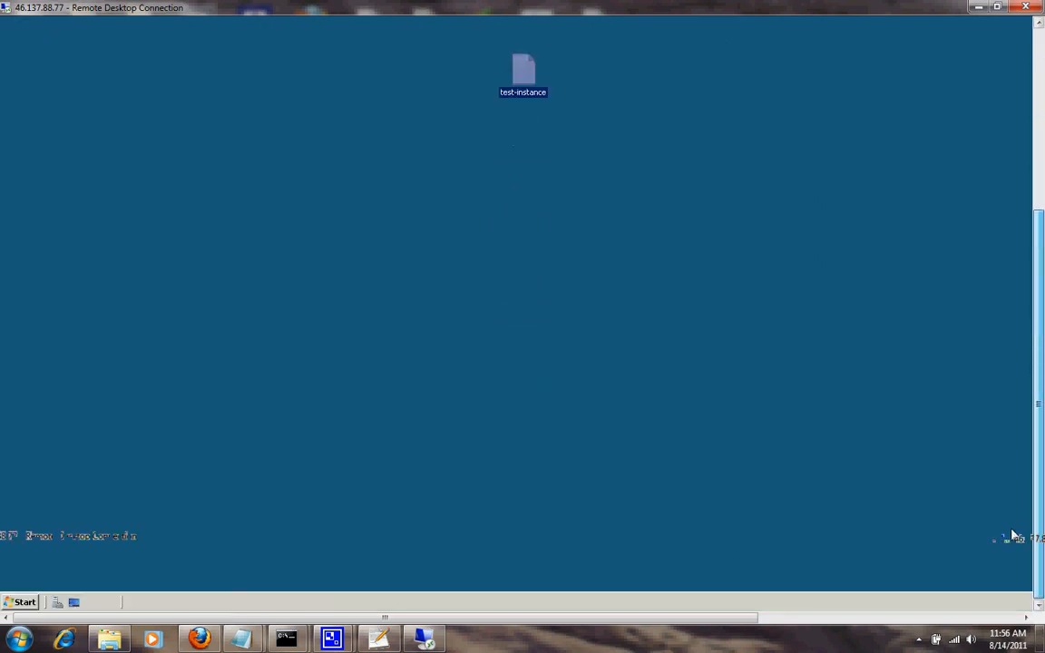
click(20, 602)
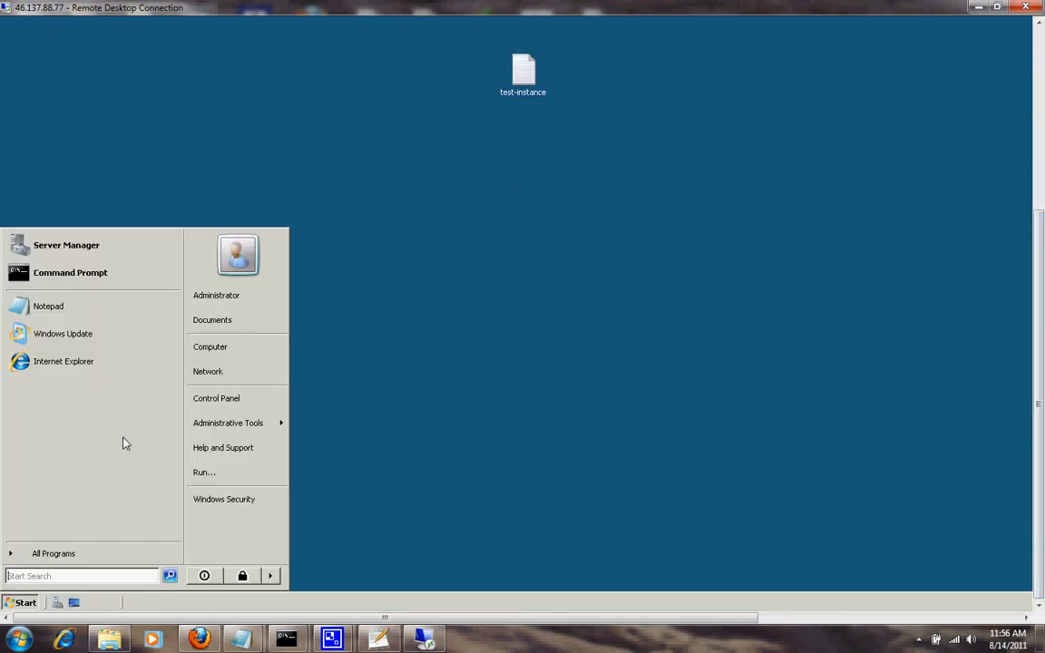
click(230, 351)
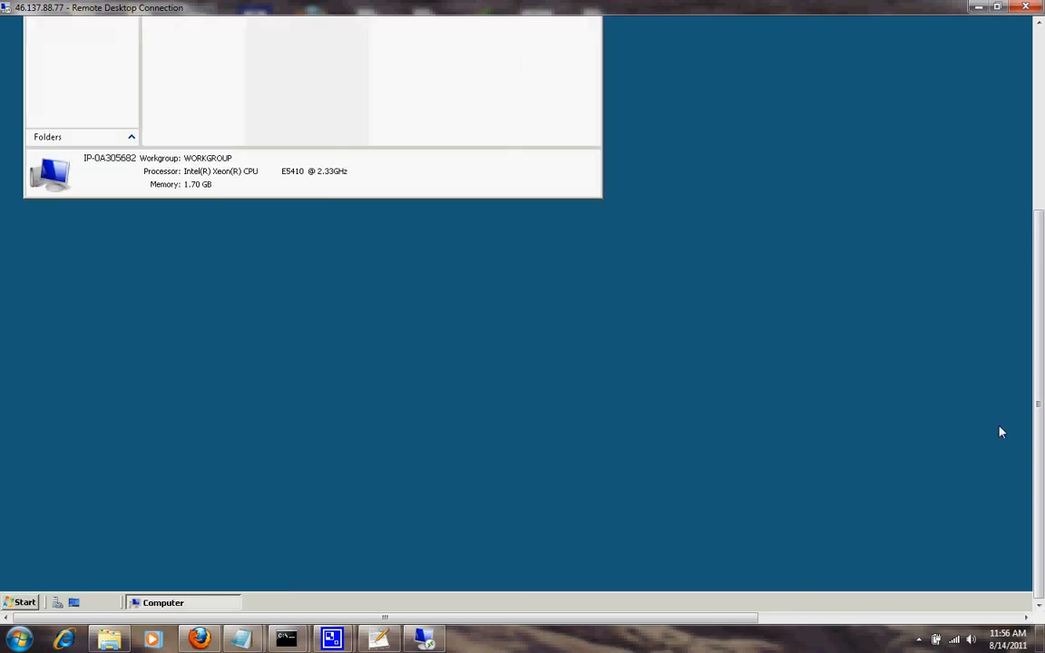
drag(1038, 418, 1030, 212)
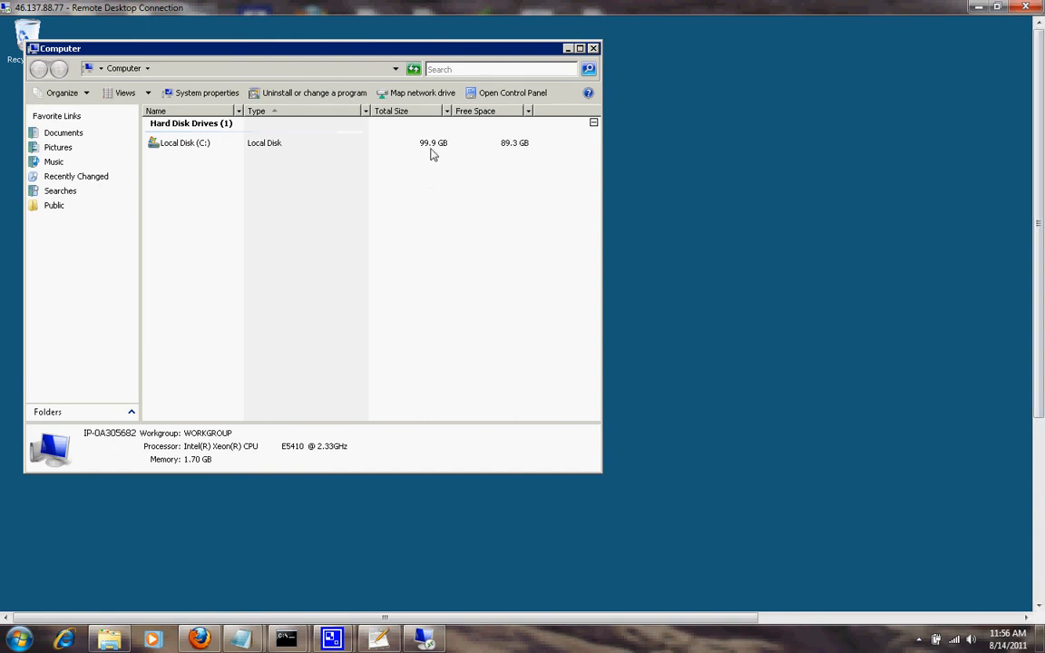
right_click(167, 146)
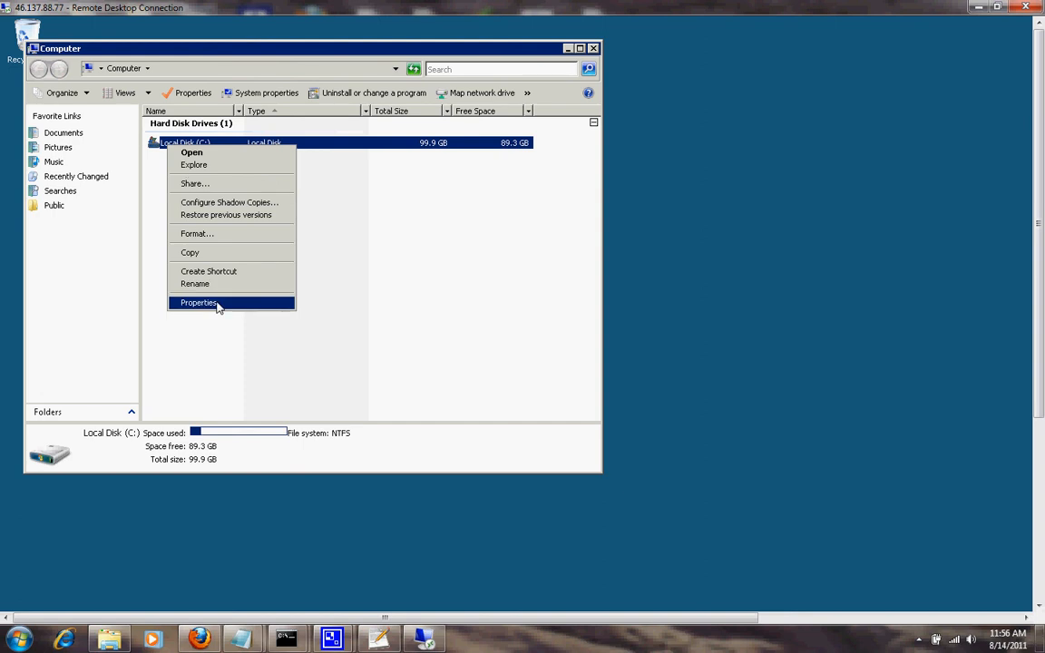
click(216, 304)
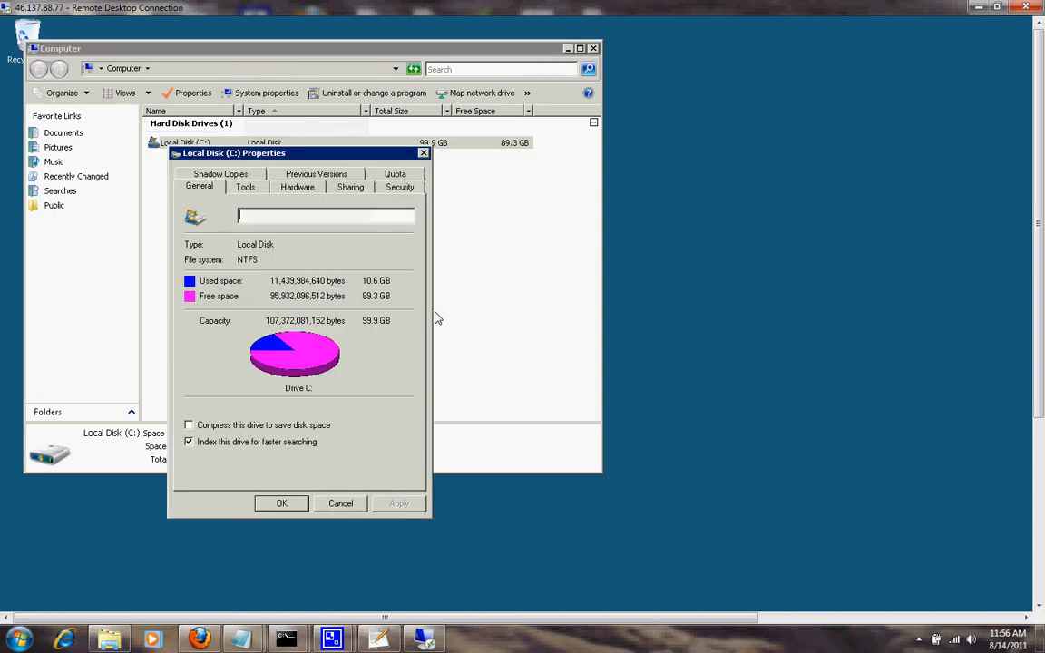